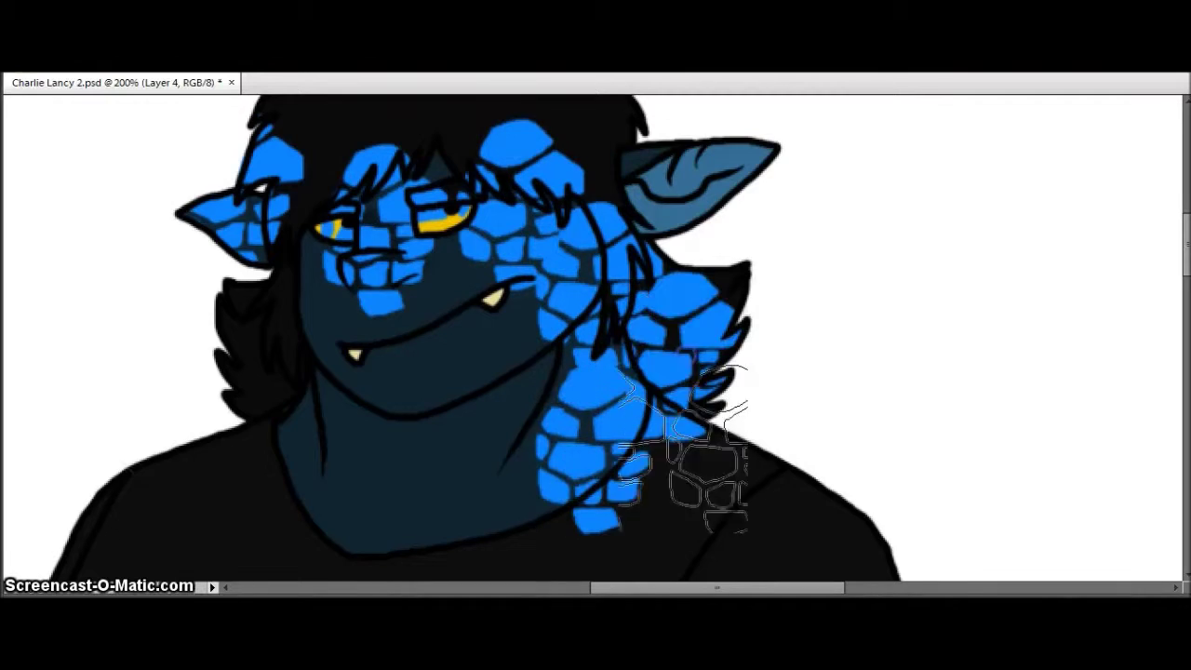
- Stamp blue scales with the scale-pattern brush over the ears and the large bent forearm on Layer 4
click(226, 181)
scroll(751, 359, down, 5)
key(Tab)
drag(345, 558, 358, 557)
key(Tab)
click(772, 298)
key(Tab)
key(Tab)
click(936, 225)
click(645, 452)
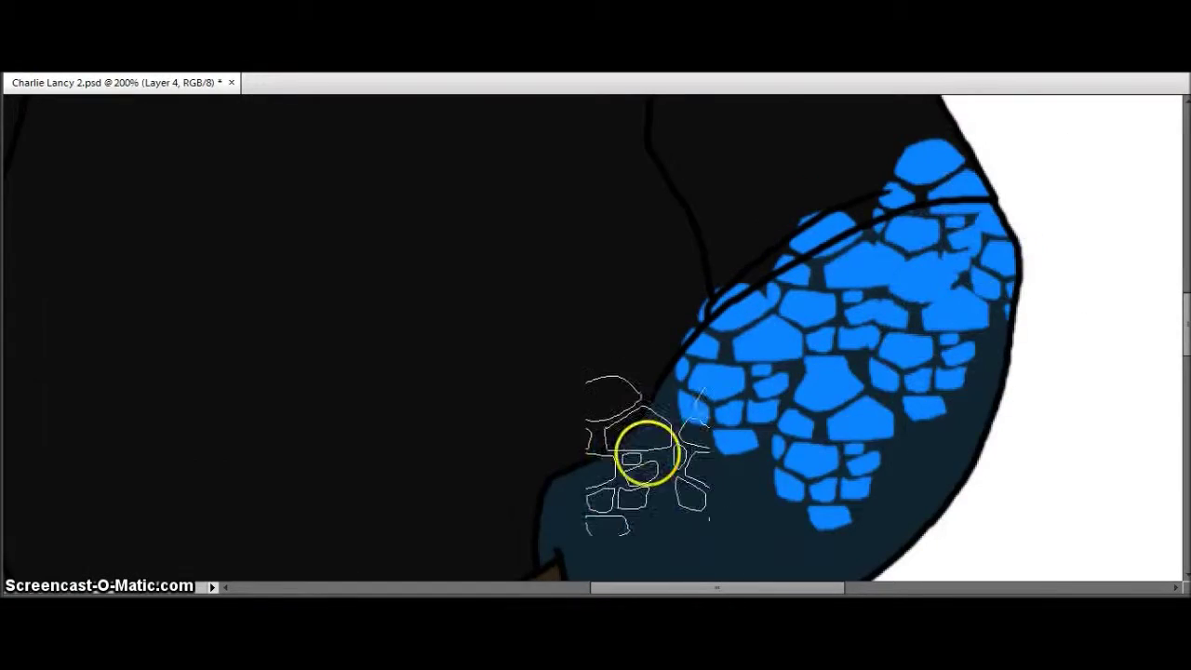
- Stamp blue scales over the hand in the pocket and the upper part of the tail
scroll(678, 444, down, 3)
click(678, 444)
scroll(678, 444, down, 3)
key(Tab)
key(Tab)
scroll(828, 382, down, 3)
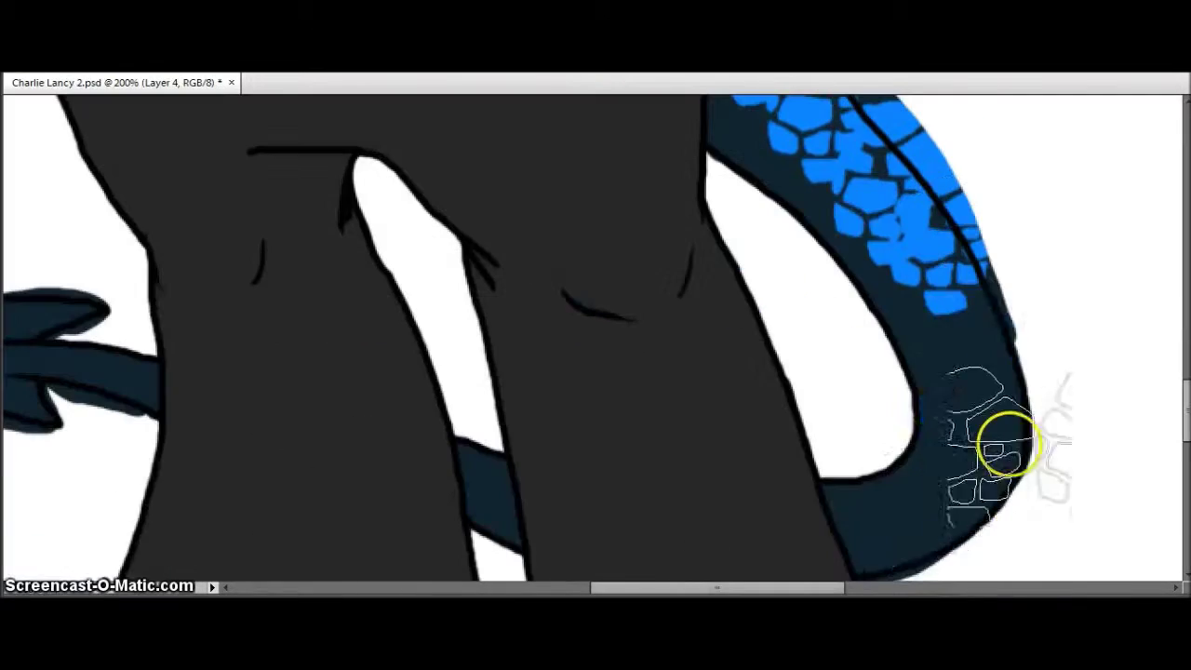
- Stamp blue scales along the lower tail, its segment between the legs and its arrow-shaped tip, plus the hanging forearm
click(992, 492)
click(784, 487)
click(478, 473)
click(111, 359)
drag(663, 588, 589, 588)
click(242, 354)
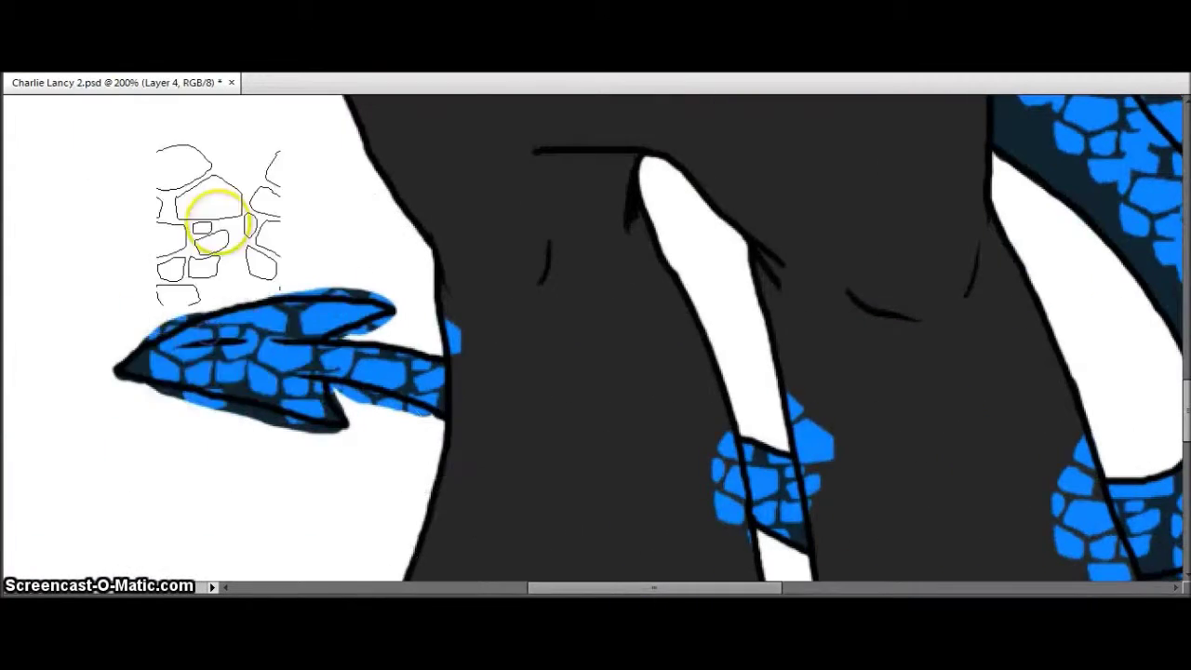
scroll(191, 180, up, 5)
click(279, 391)
- Set the eraser to 14 px at 100% opacity and erase the scales covering the hair tuft on the image's left
key(Tab)
click(44, 313)
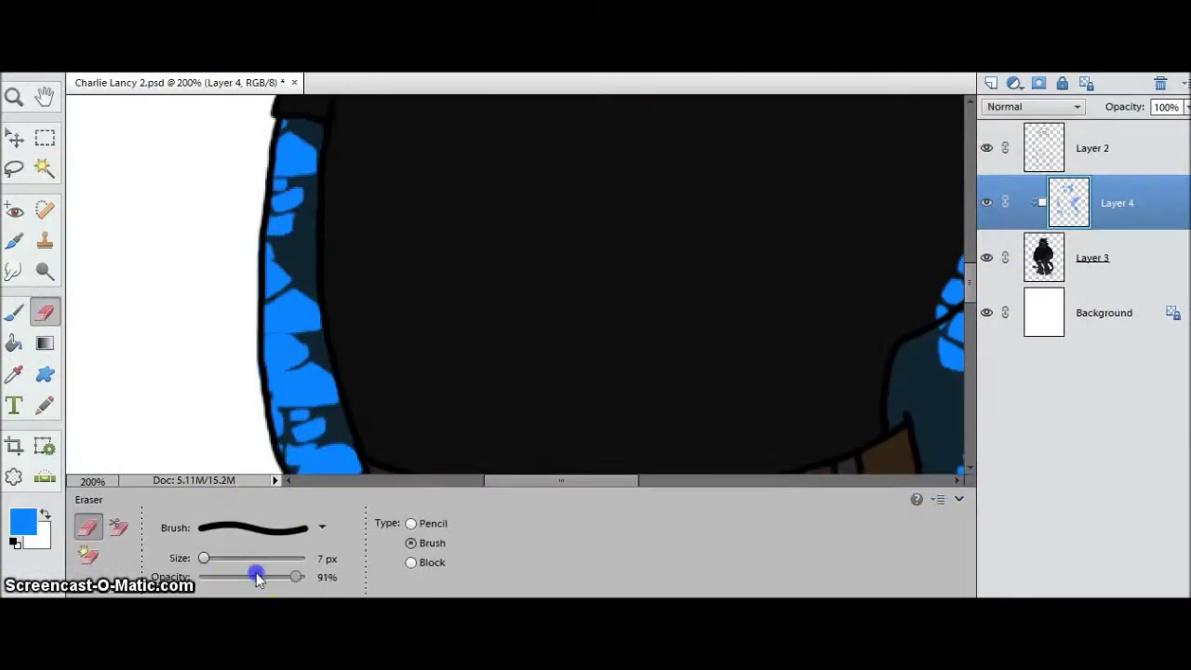
key(Tab)
scroll(524, 266, up, 5)
key(Tab)
click(211, 558)
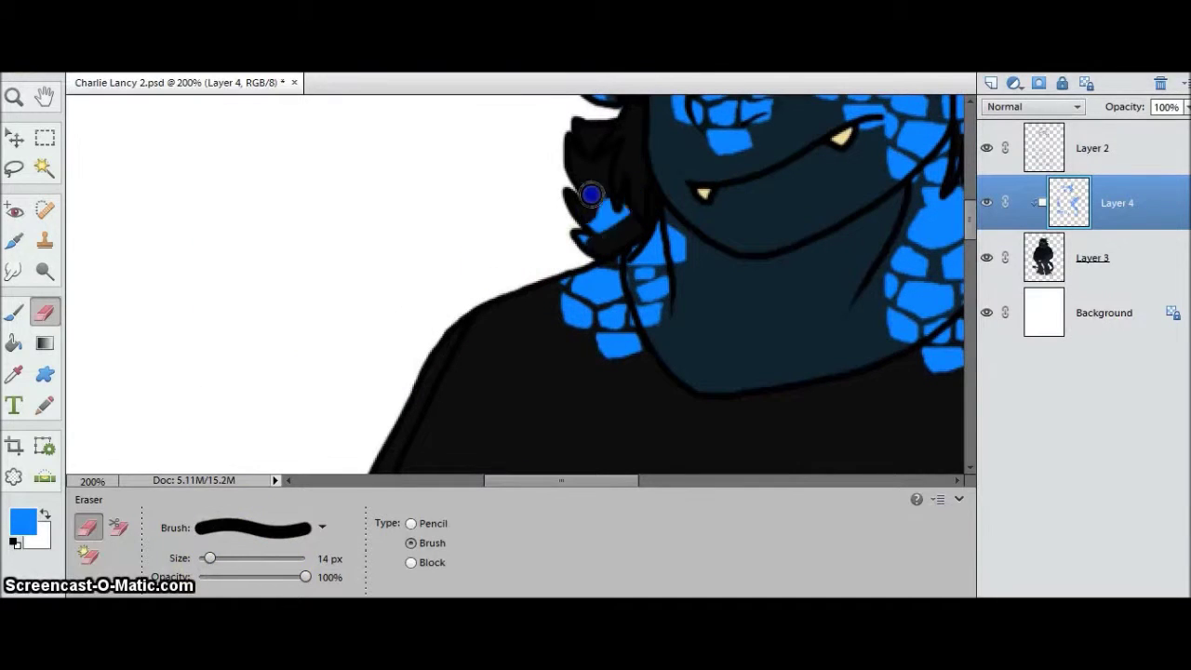
drag(643, 213, 624, 228)
- Erase the scales spilling from the neck onto the shirt collar and over the right-hand hair tuft
key(Tab)
mouse_move(553, 248)
mouse_down()
mouse_move(540, 244)
mouse_move(526, 326)
mouse_up()
drag(883, 345, 934, 283)
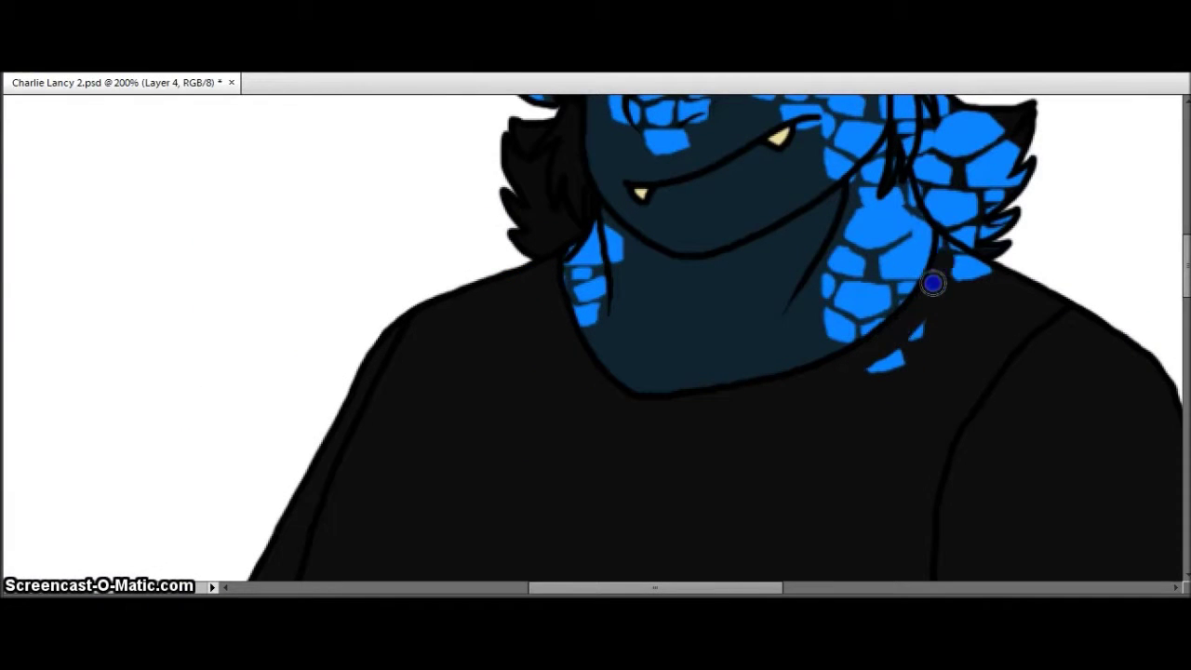
mouse_move(927, 195)
mouse_down()
mouse_move(988, 112)
mouse_move(1003, 220)
mouse_up()
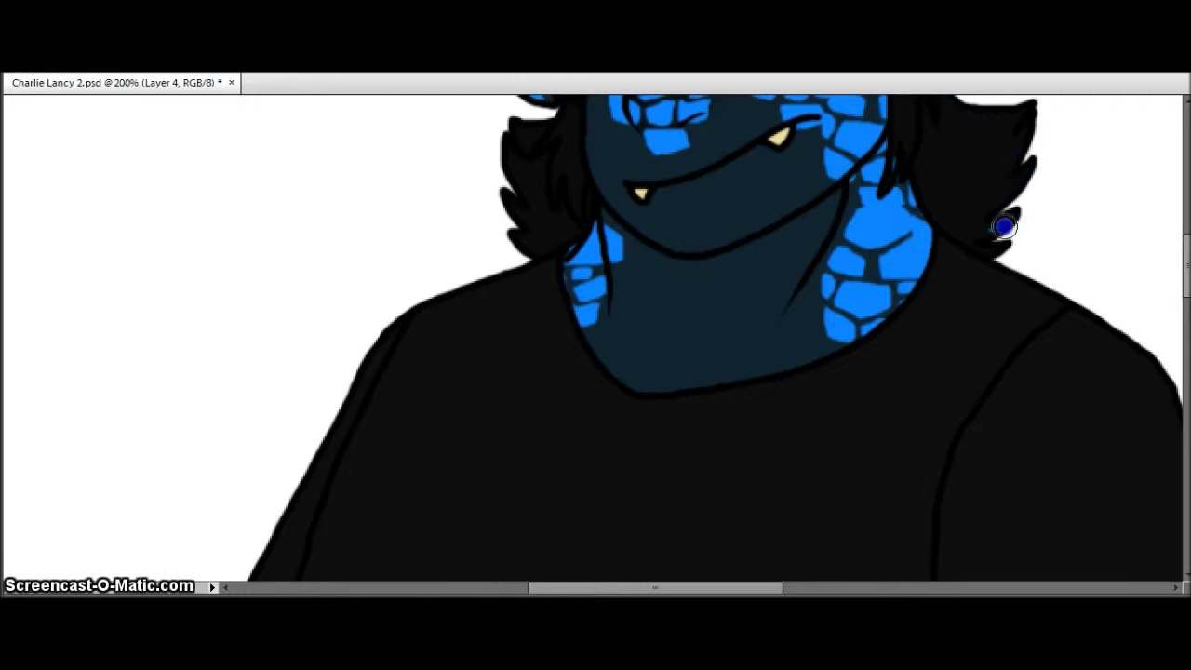
- Erase the scales covering the fringe, the eyes and the inside of the right-hand ear
scroll(987, 270, up, 5)
key(Tab)
key(Tab)
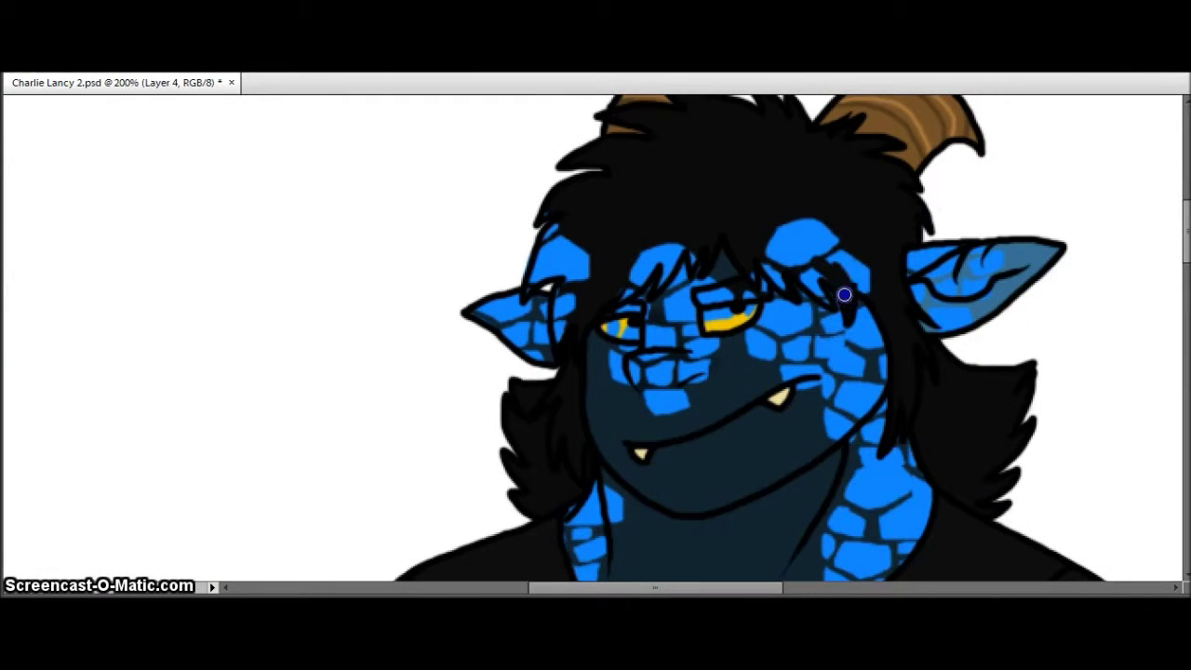
scroll(679, 284, right, 2)
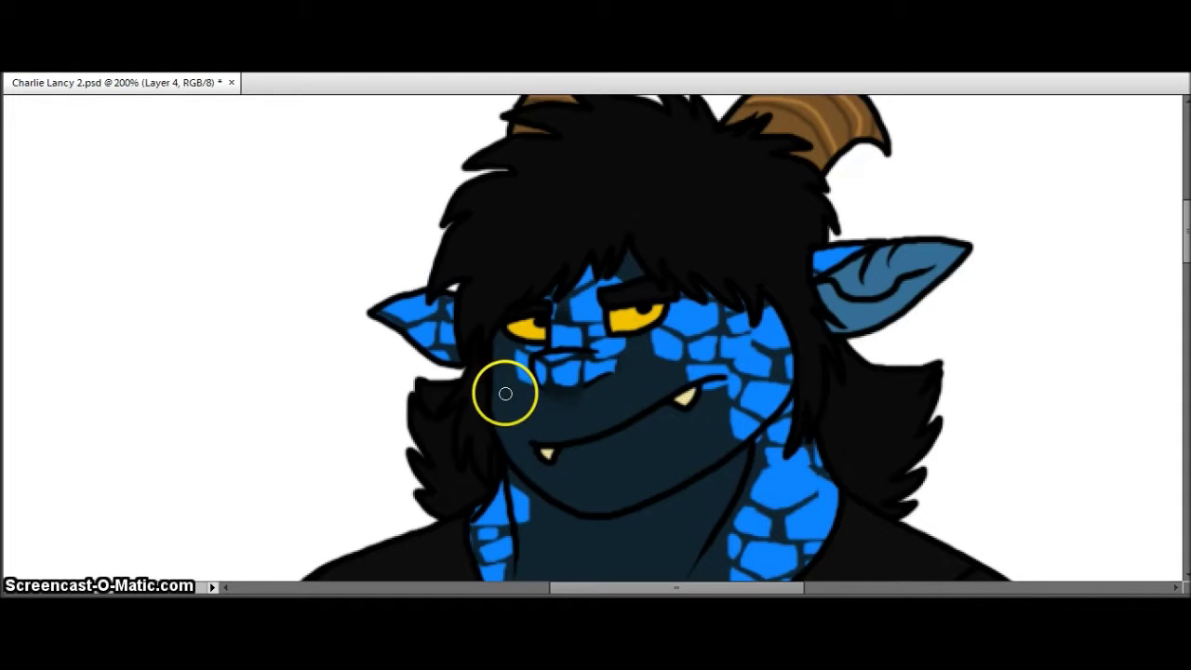
- Erase the scales spilling onto the sleeve and shirt around the bent forearm
drag(625, 375, 875, 444)
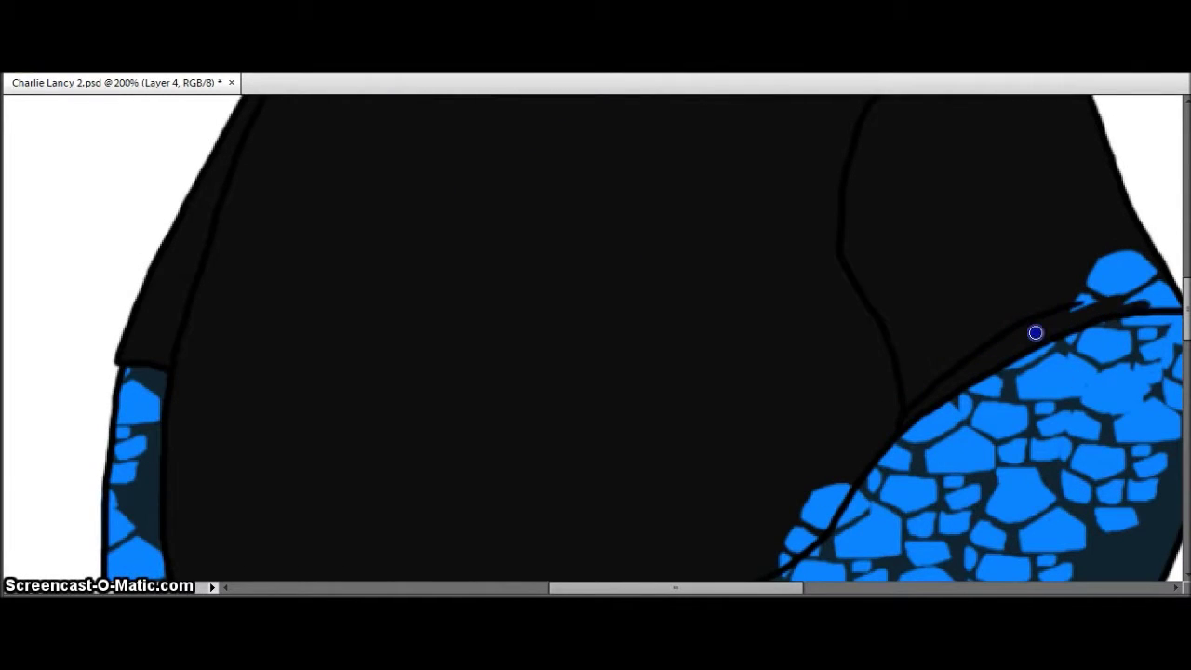
scroll(758, 330, down, 1)
click(806, 521)
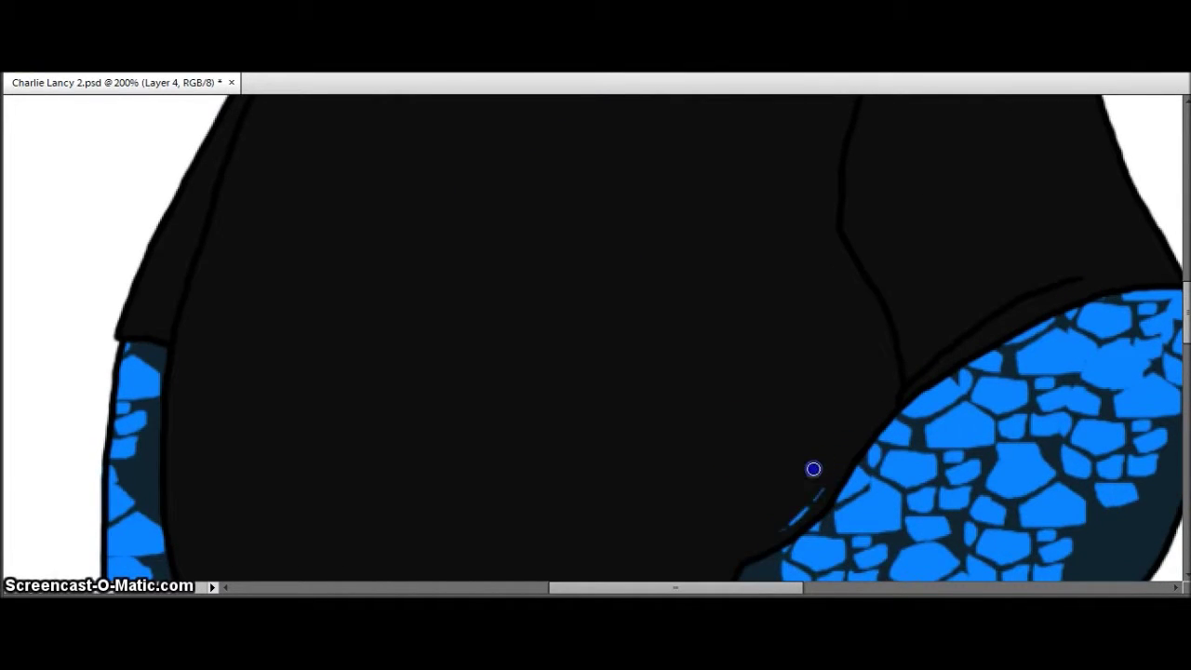
- Erase the scales spilling past the outer outline of the upper tail
scroll(726, 420, down, 8)
drag(696, 587, 739, 587)
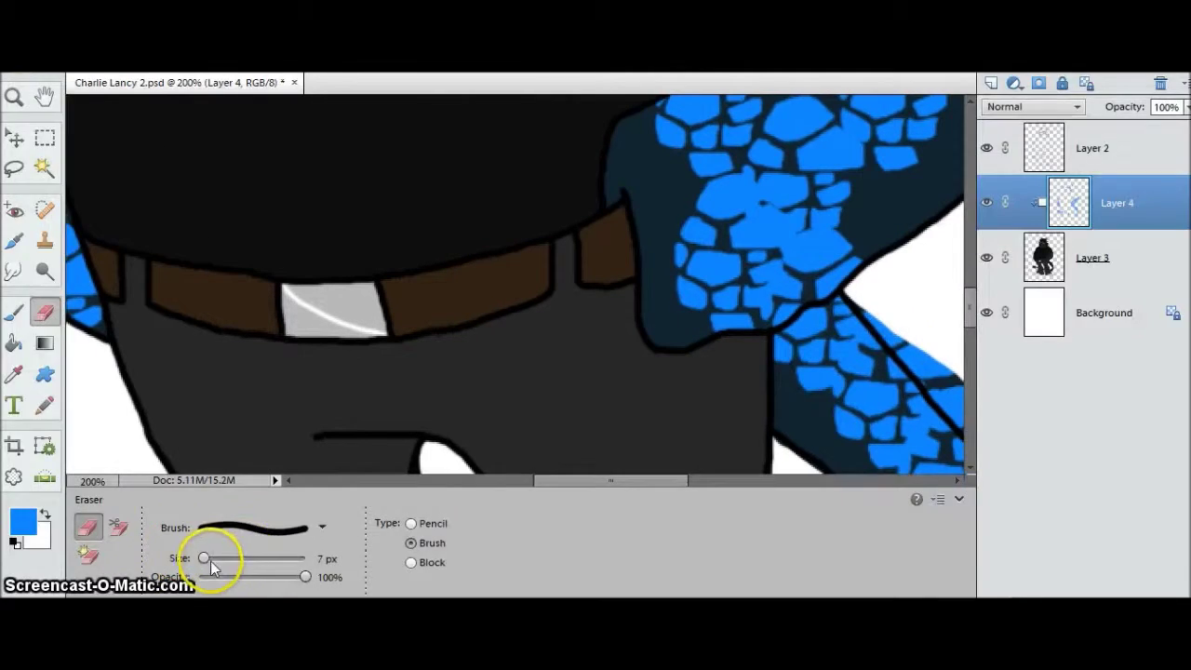
key(Tab)
drag(780, 296, 955, 480)
scroll(874, 361, down, 5)
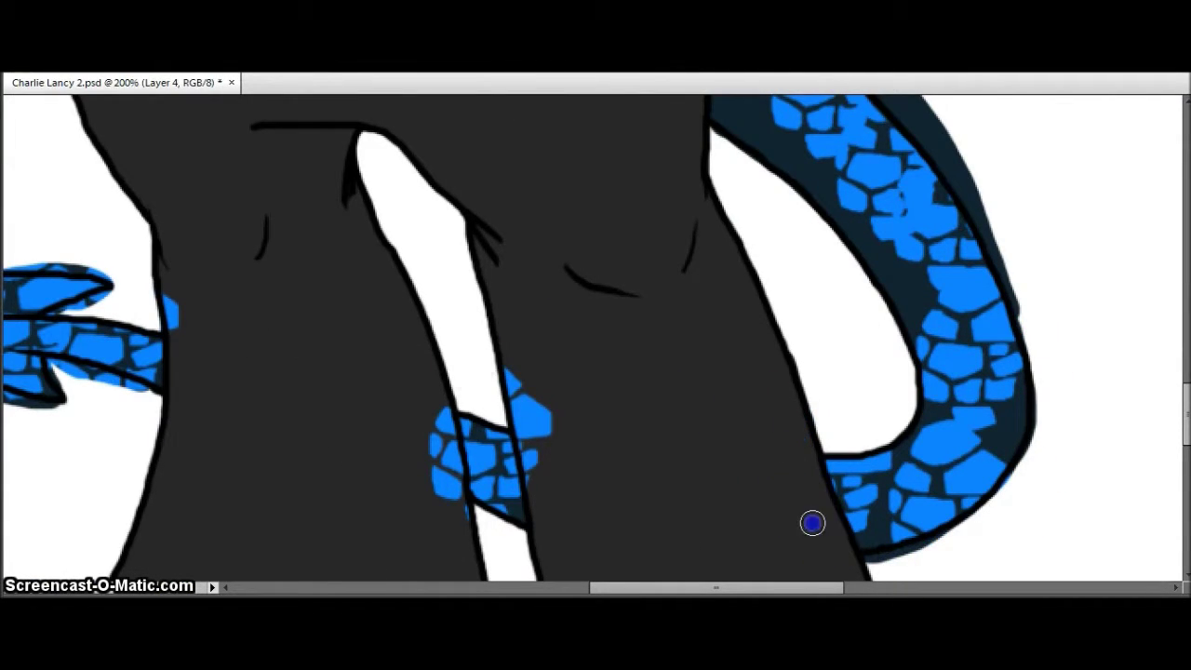
- Erase the scales spilling onto the trouser legs and outside the outline of the tail tip
drag(545, 435, 535, 375)
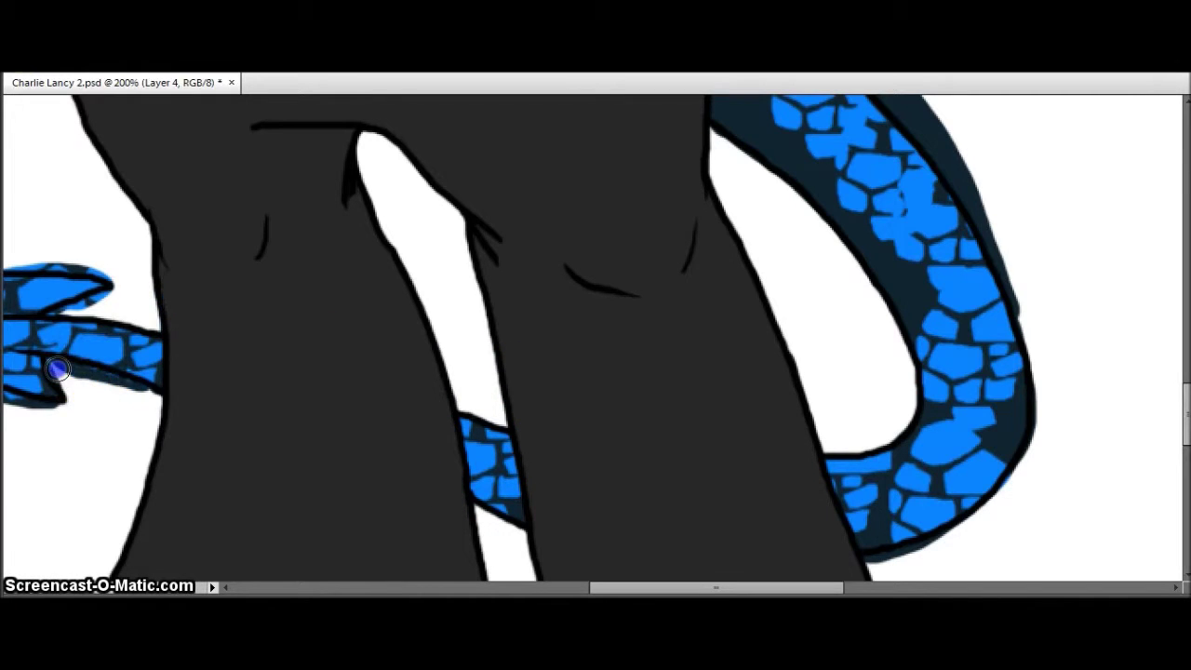
key(Tab)
key(Tab)
click(206, 284)
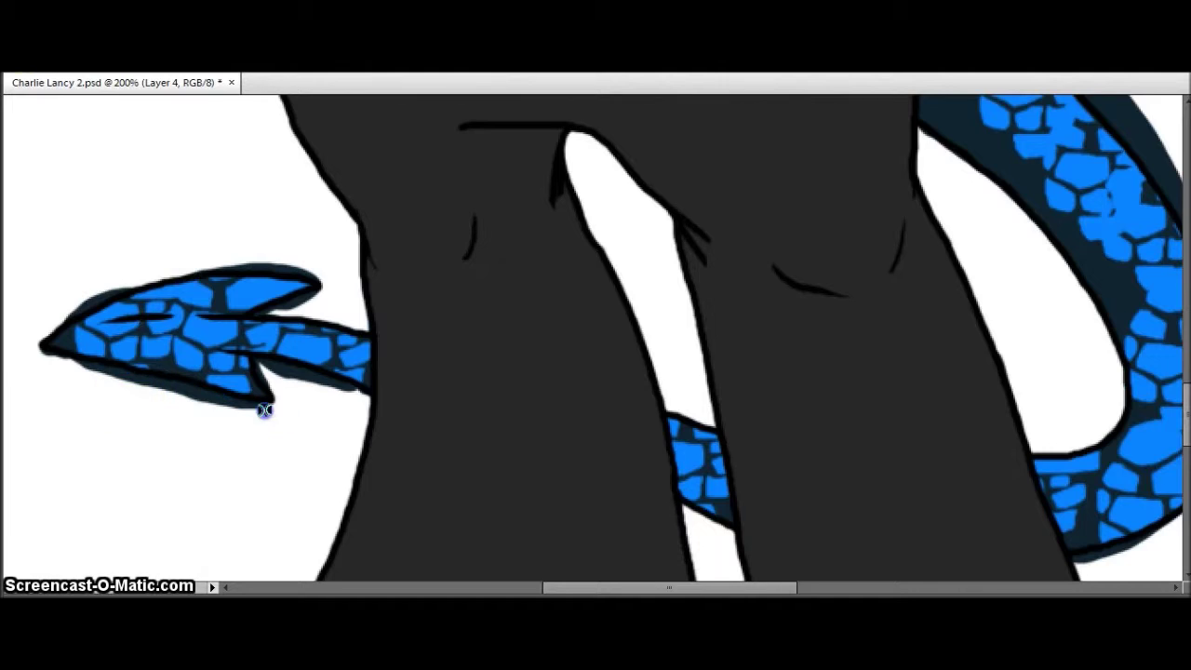
- Select the area outside the line art using Layer 2 and erase the Layer 3 colour that spills past the tail outline
key(Tab)
click(1093, 258)
click(1117, 202)
key(ctrl+z)
click(1126, 151)
click(1080, 265)
key(e)
click(300, 519)
key(Tab)
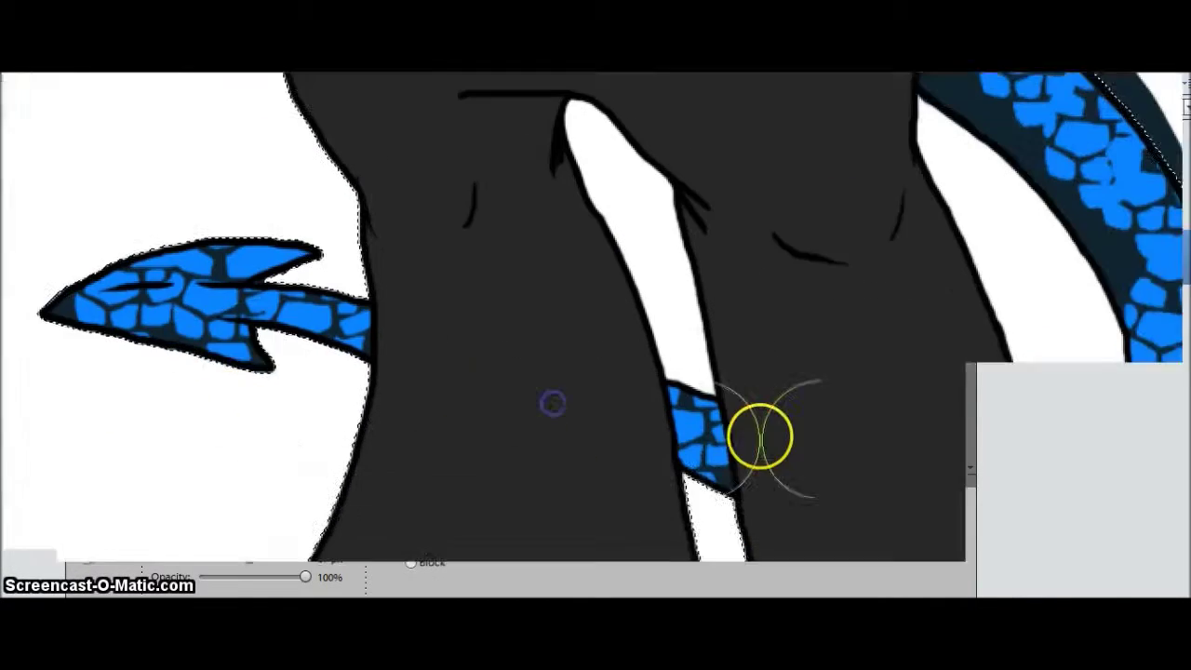
scroll(760, 437, down, 2)
scroll(723, 558, right, 3)
scroll(927, 266, up, 3)
- Clean up the remaining colour spill around the tail tip on Layer 3 with a 5 px eraser
key(Tab)
key(l)
scroll(559, 491, down, 5)
key(e)
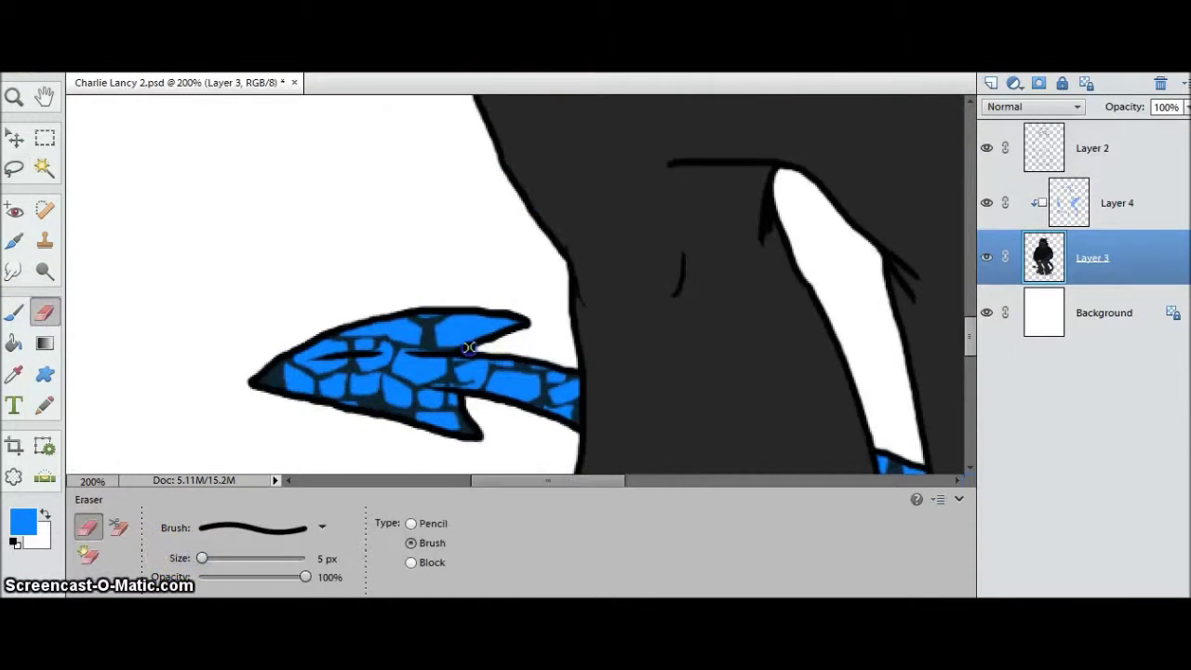
scroll(598, 361, down, 1)
key(Tab)
scroll(638, 590, right, 3)
scroll(679, 574, left, 2)
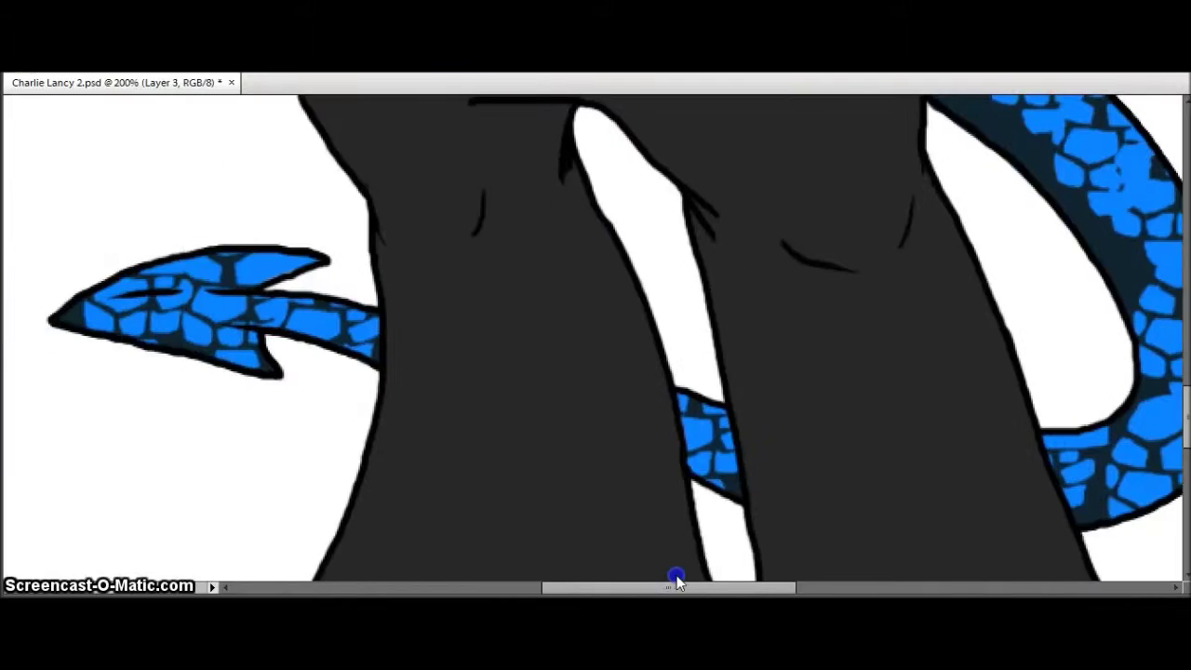
- Brighten the Layer 4 scales on the face, ears and neck with the Dodge tool, using the Highlights range and 100% exposure
scroll(516, 361, up, 2)
scroll(515, 361, up, 8)
key(Tab)
key(o)
key(alt+bracketright)
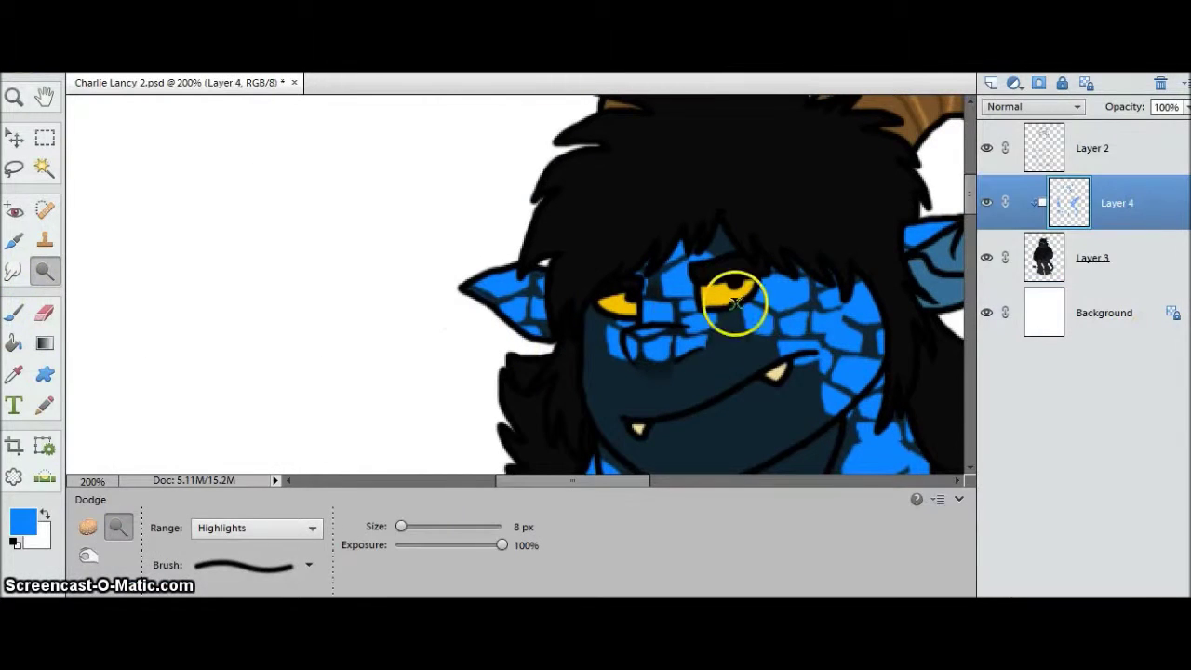
key(Tab)
drag(605, 298, 615, 213)
drag(437, 279, 483, 311)
drag(800, 428, 824, 550)
drag(763, 279, 847, 220)
- Dodge highlights into the scales on both forearms
scroll(523, 319, down, 10)
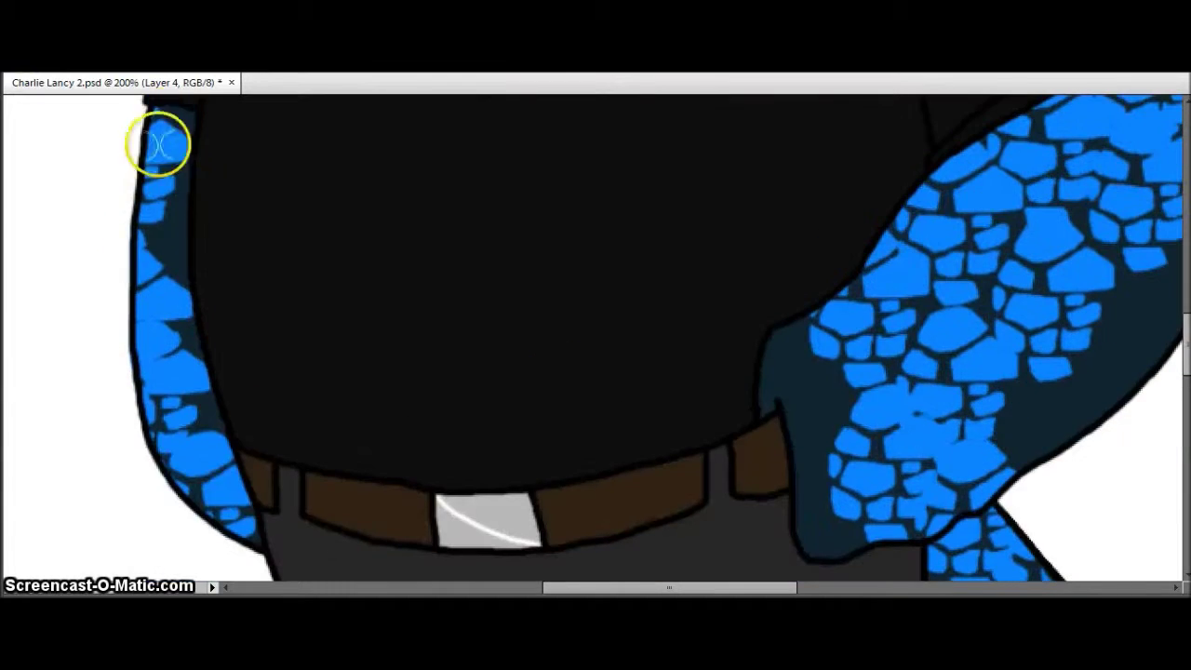
drag(159, 138, 121, 324)
drag(186, 279, 172, 465)
drag(930, 521, 940, 233)
drag(1057, 121, 1042, 260)
drag(968, 205, 1151, 325)
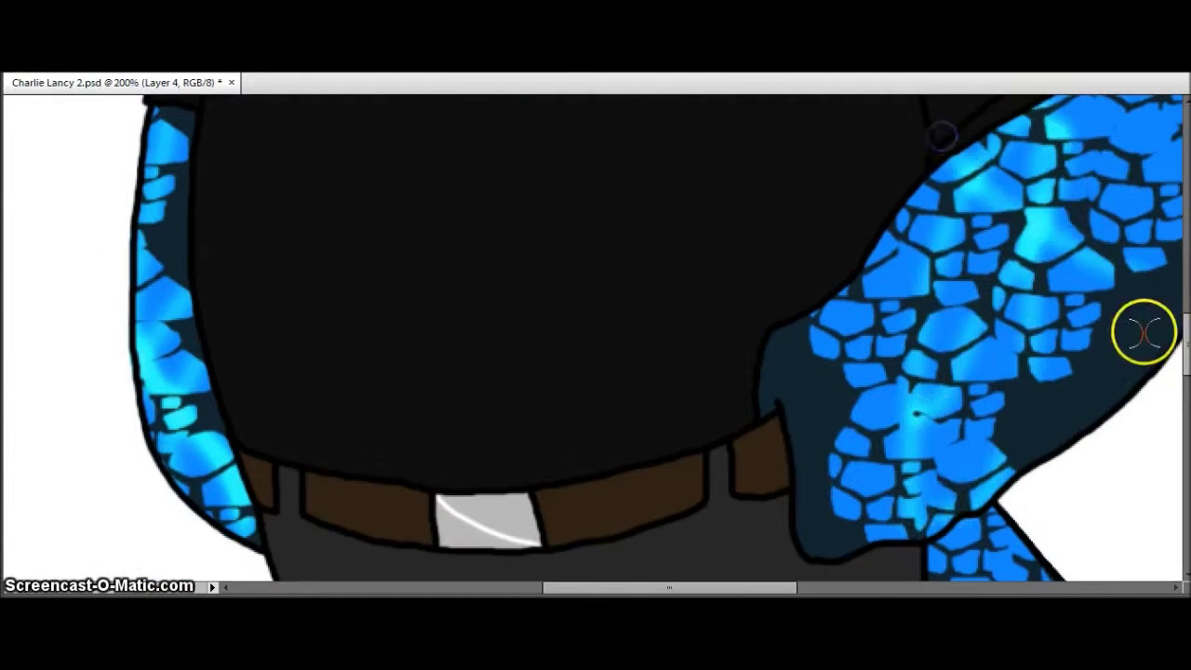
- Dodge highlights into the scales along the length of the tail
scroll(858, 98, right, 5)
scroll(858, 98, down, 5)
scroll(800, 313, down, 2)
drag(791, 214, 997, 447)
scroll(997, 447, down, 3)
scroll(550, 371, left, 5)
scroll(825, 284, up, 10)
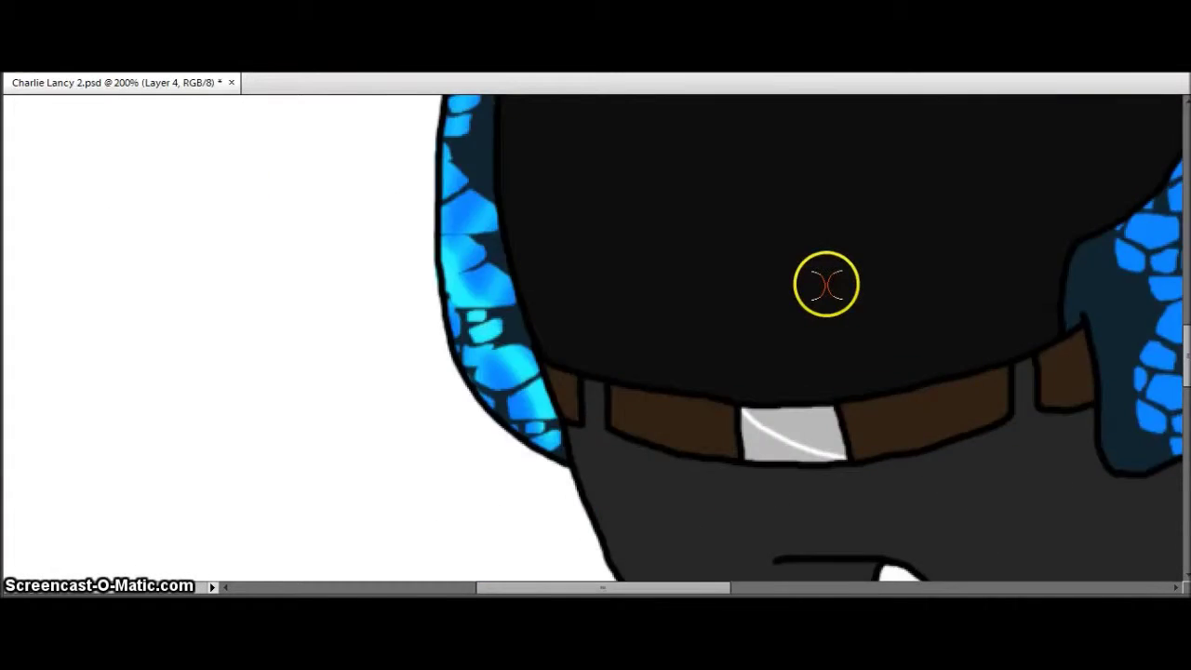
- Add Layer 5 above the scale layer and fill it with dark navy blue
scroll(823, 274, right, 4)
key(z)
key(ctrl+0)
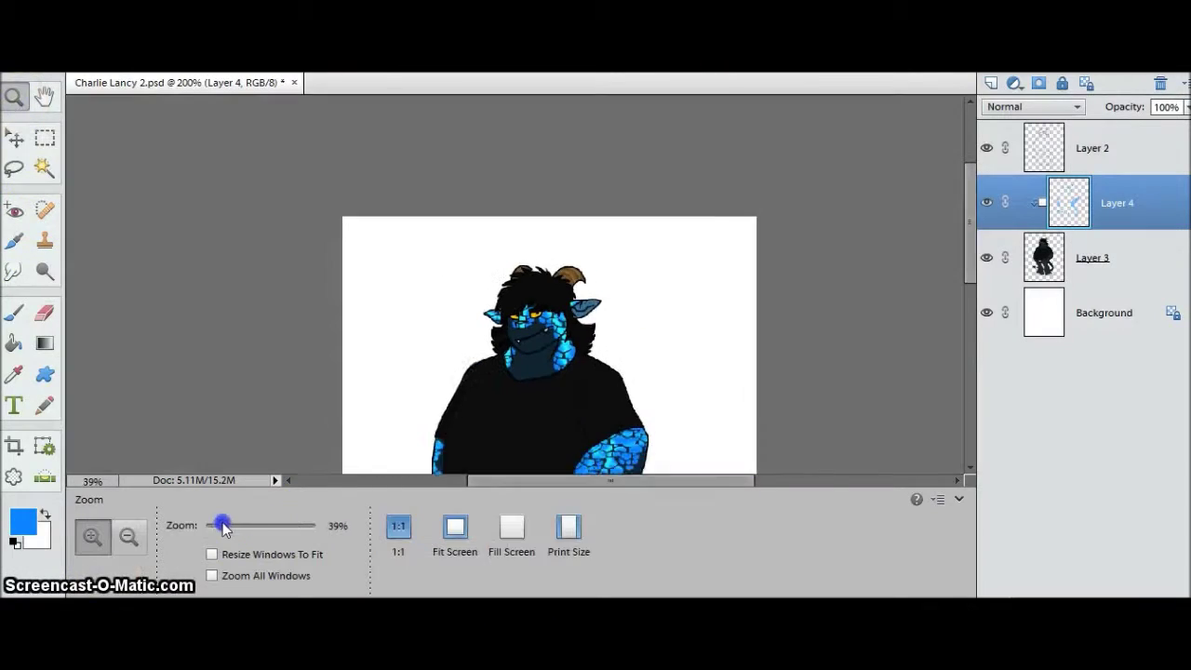
click(559, 201)
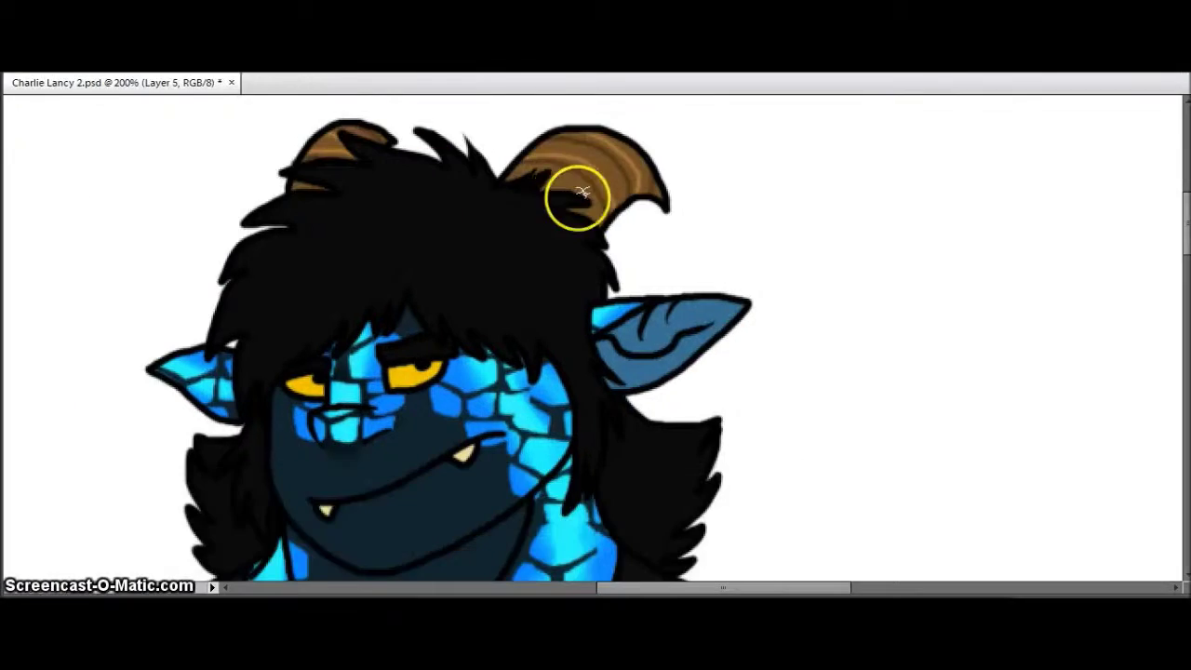
key(Tab)
click(561, 188)
- Select the background around the figure on Layer 2 with the Magic Wand at tolerance 32
click(1092, 147)
key(w)
scroll(859, 242, down, 8)
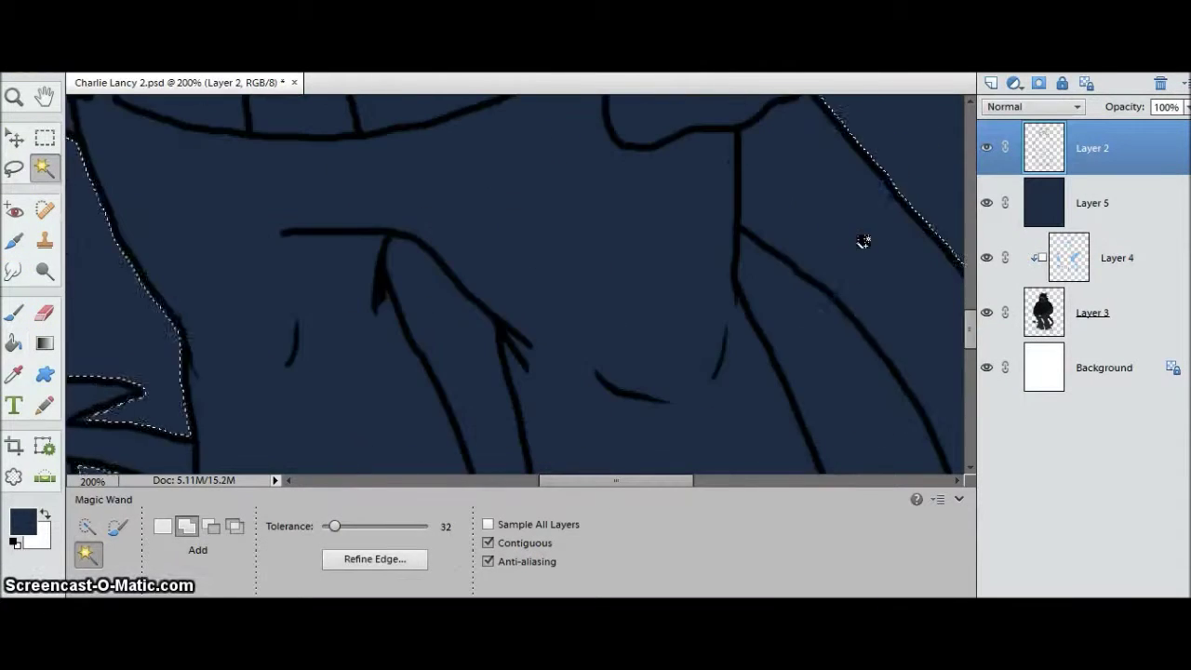
key(z)
drag(239, 527, 213, 526)
- Erase the navy fill outside the figure on Layer 5 with a large eraser and deselect
click(1122, 201)
key(e)
click(279, 556)
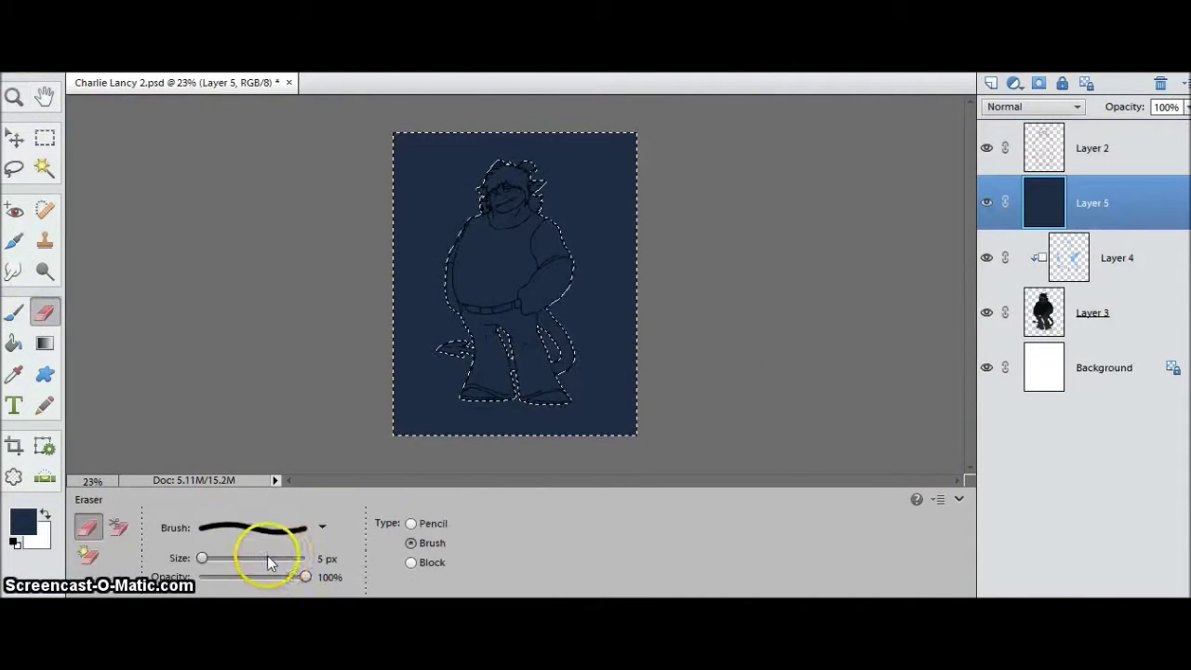
drag(437, 186, 553, 407)
key(ctrl+d)
- Lasso the lit areas of the right-hand horn and the left side of the hair on Layer 5
key(z)
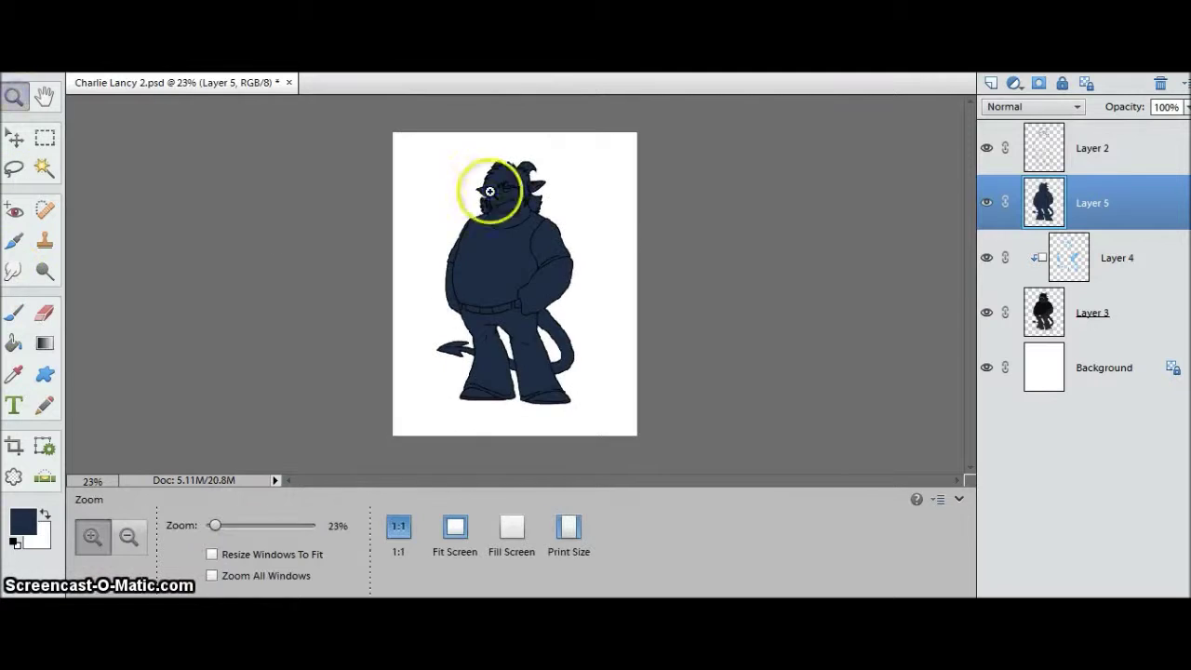
click(506, 177)
click(603, 210)
click(603, 210)
key(l)
key(Tab)
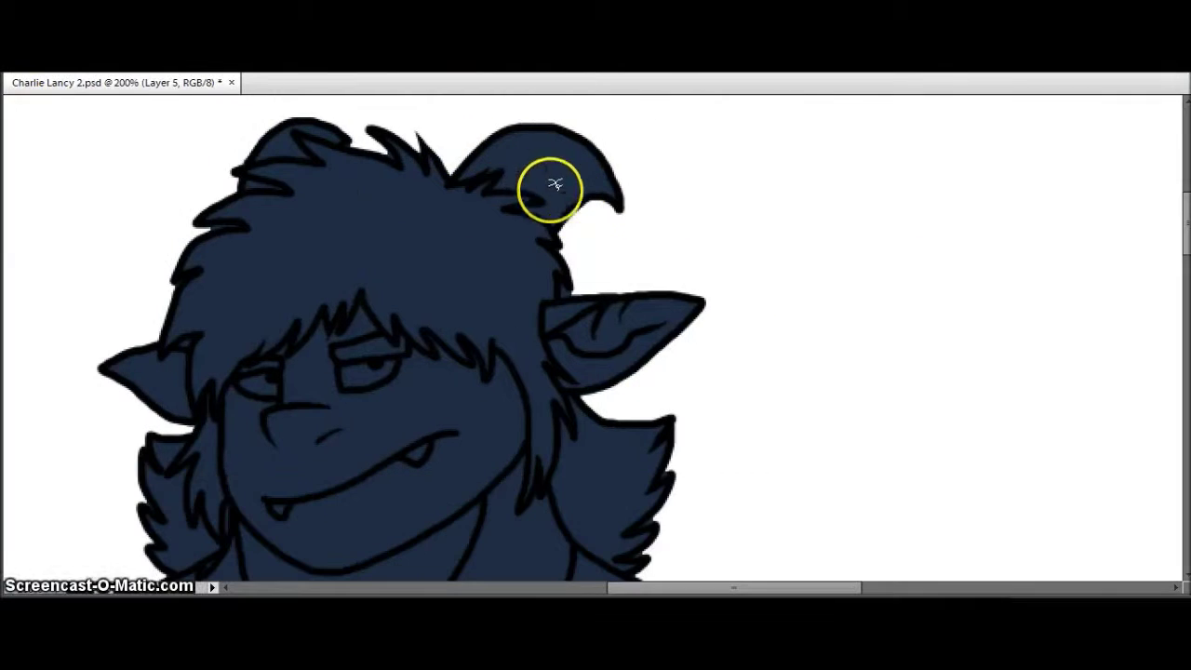
mouse_move(415, 171)
mouse_down()
mouse_move(367, 160)
mouse_move(390, 137)
mouse_up()
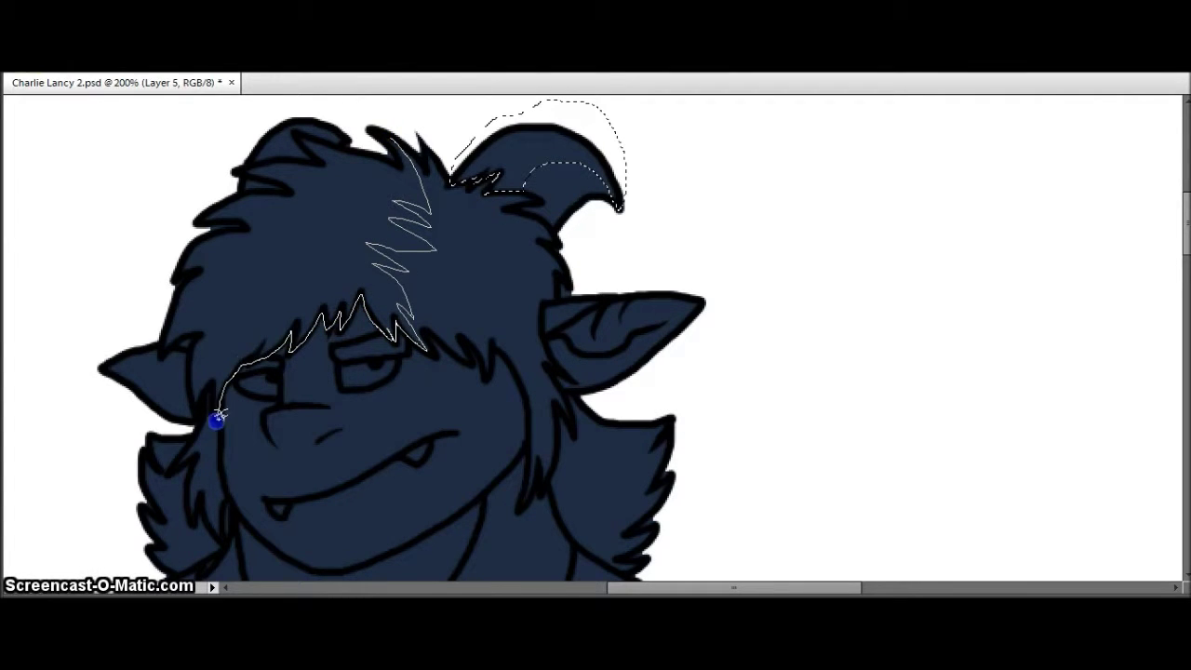
drag(148, 198, 325, 194)
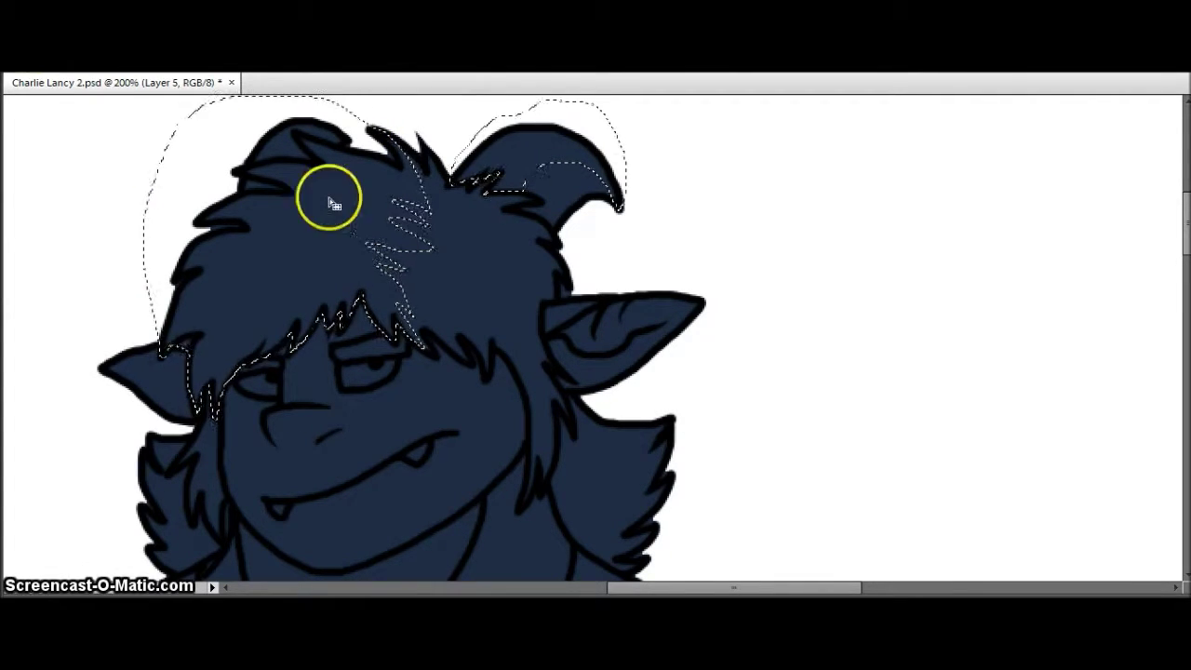
- Add the upper part of the left-hand ear, the lit area of the face and the left hair tuft to the selection
scroll(197, 346, down, 2)
click(106, 308)
click(230, 316)
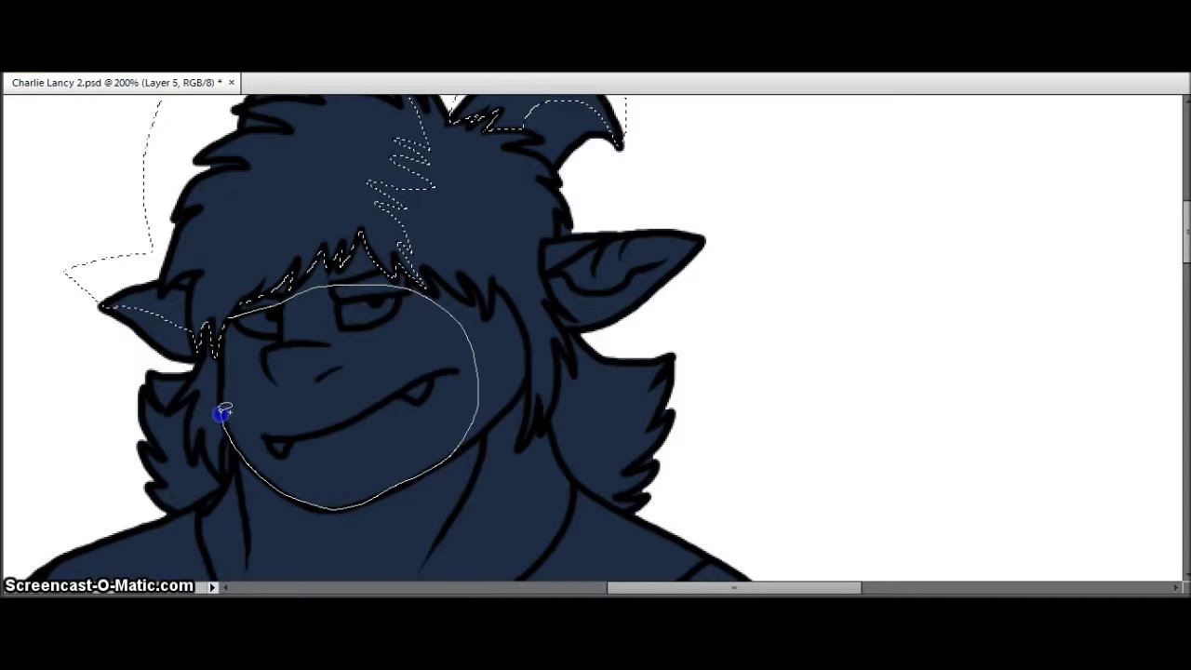
drag(205, 321, 206, 322)
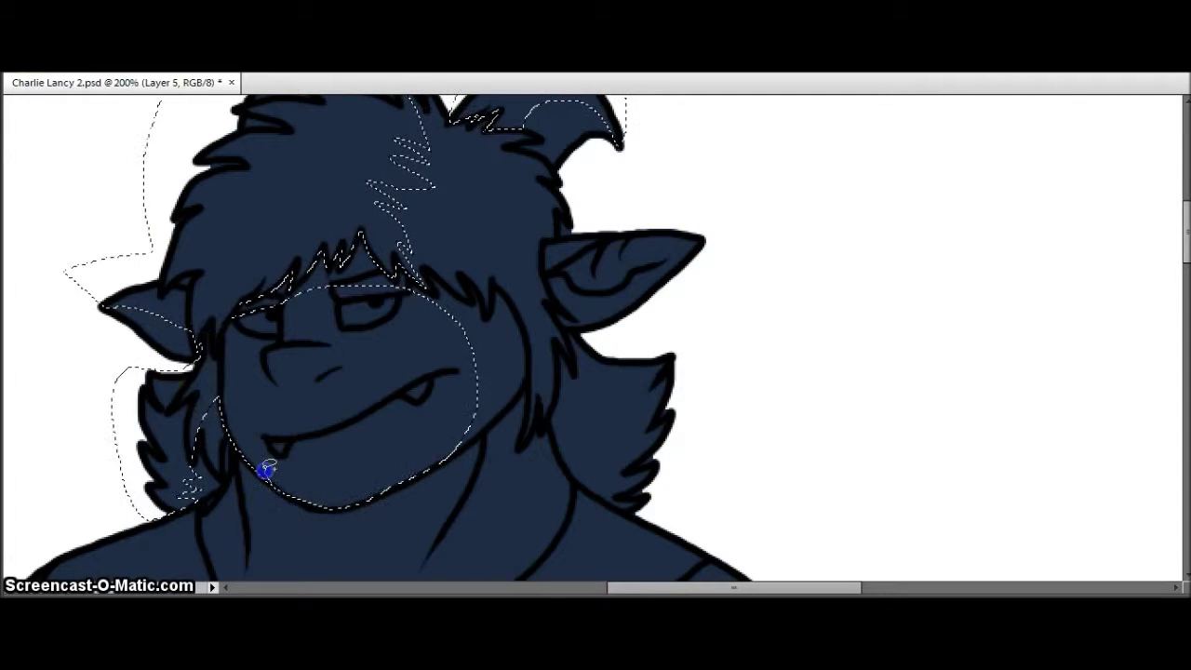
- Outline the strip between nostril and inner eye with the Lasso, and add the lit front of the neck to the selection
drag(267, 470, 390, 434)
mouse_move(317, 377)
mouse_down()
mouse_move(337, 348)
mouse_move(334, 364)
mouse_move(341, 320)
mouse_up()
click(109, 90)
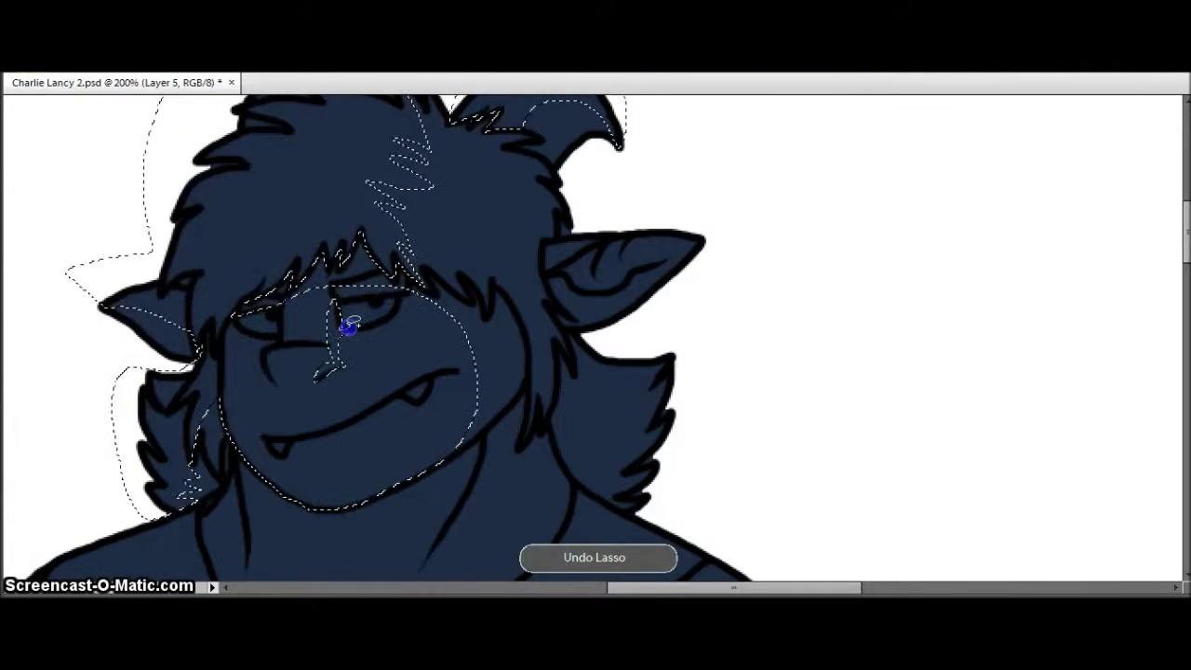
scroll(434, 335, down, 3)
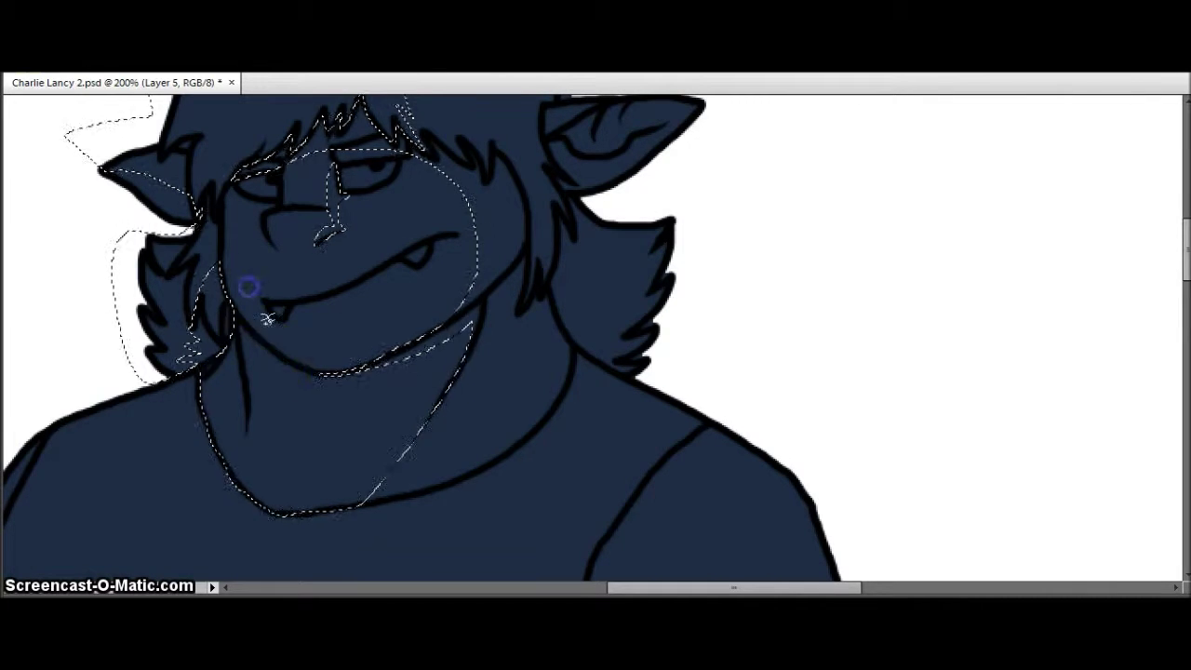
- Lasso the inner area of the right-hand ear and add the inner part of the right hair tuft to the selection
scroll(400, 247, up, 2)
drag(546, 207, 546, 212)
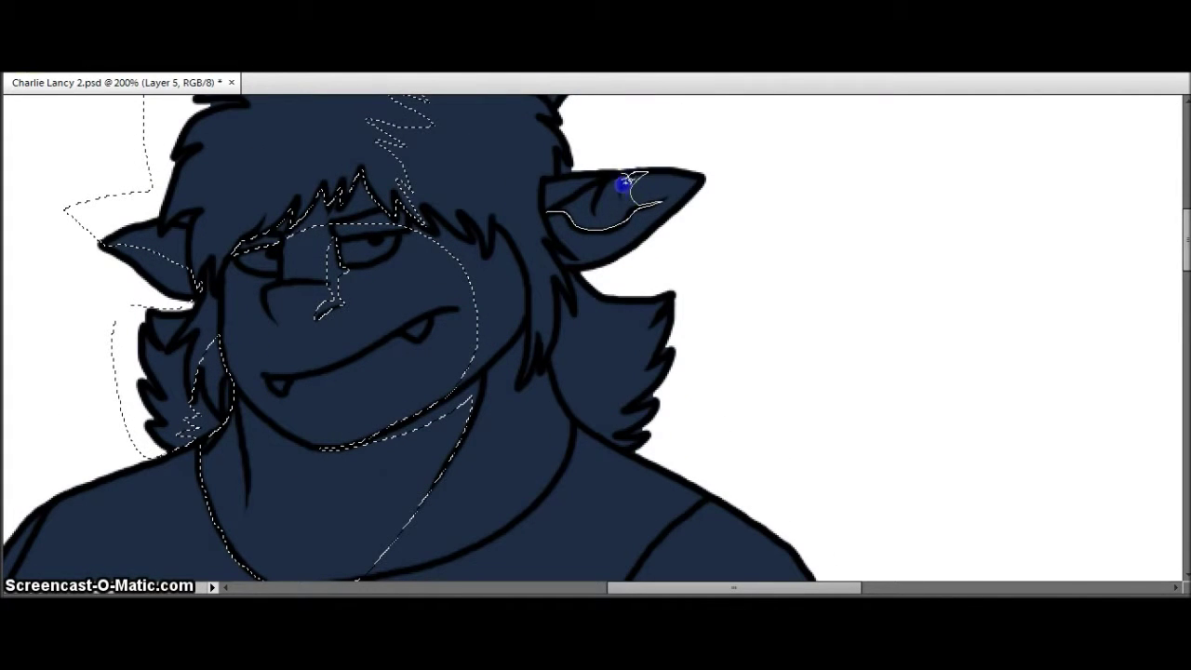
drag(590, 201, 595, 205)
mouse_move(567, 293)
mouse_down()
mouse_move(611, 346)
mouse_move(609, 414)
mouse_up()
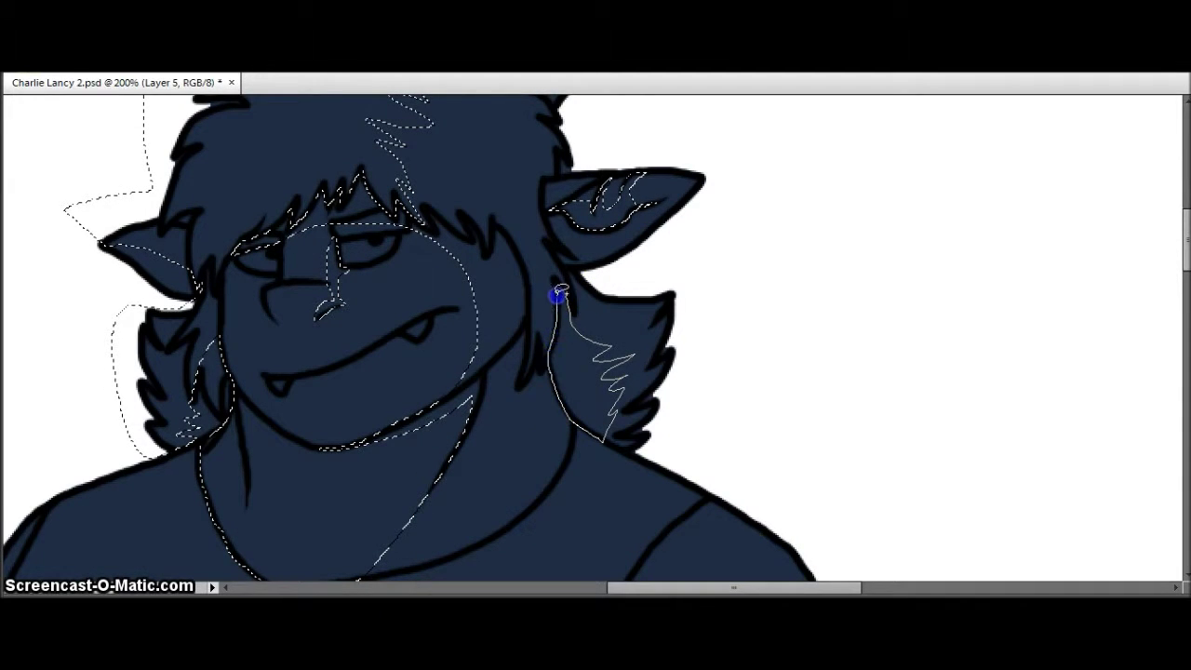
drag(559, 304, 559, 305)
- Add the shirt's upper front, the left shoulder and the lit part of the right-hand sleeve to the selection
scroll(248, 393, down, 5)
drag(450, 337, 447, 343)
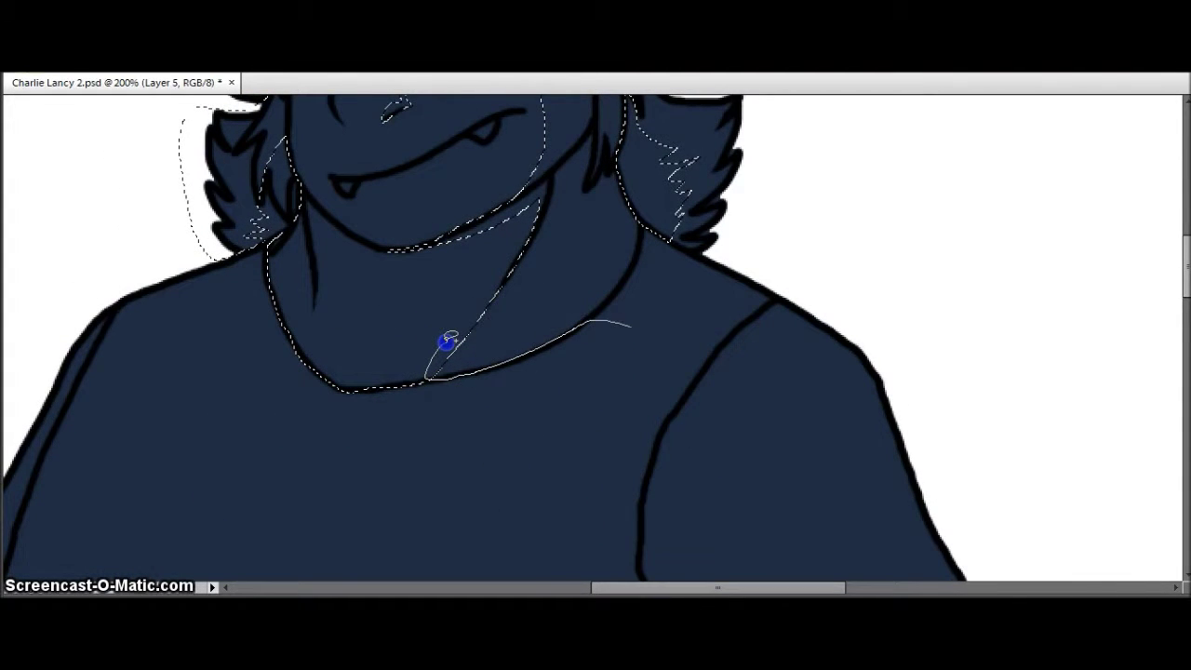
drag(189, 264, 497, 393)
scroll(827, 202, down, 10)
drag(827, 202, 823, 169)
mouse_move(705, 326)
mouse_down()
mouse_move(646, 177)
mouse_move(662, 217)
mouse_up()
- Extend the selection over the shirt's lower front down to the belt line and around the left-hand arm
scroll(662, 166, down, 1)
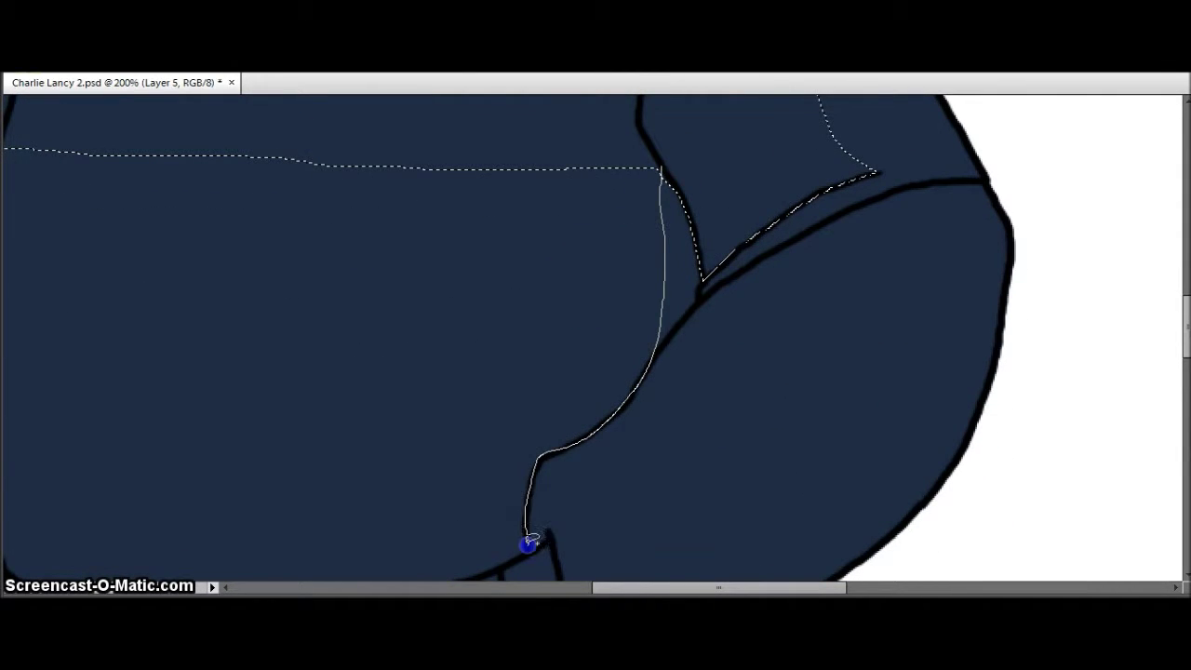
drag(525, 558, 662, 583)
scroll(456, 239, left, 8)
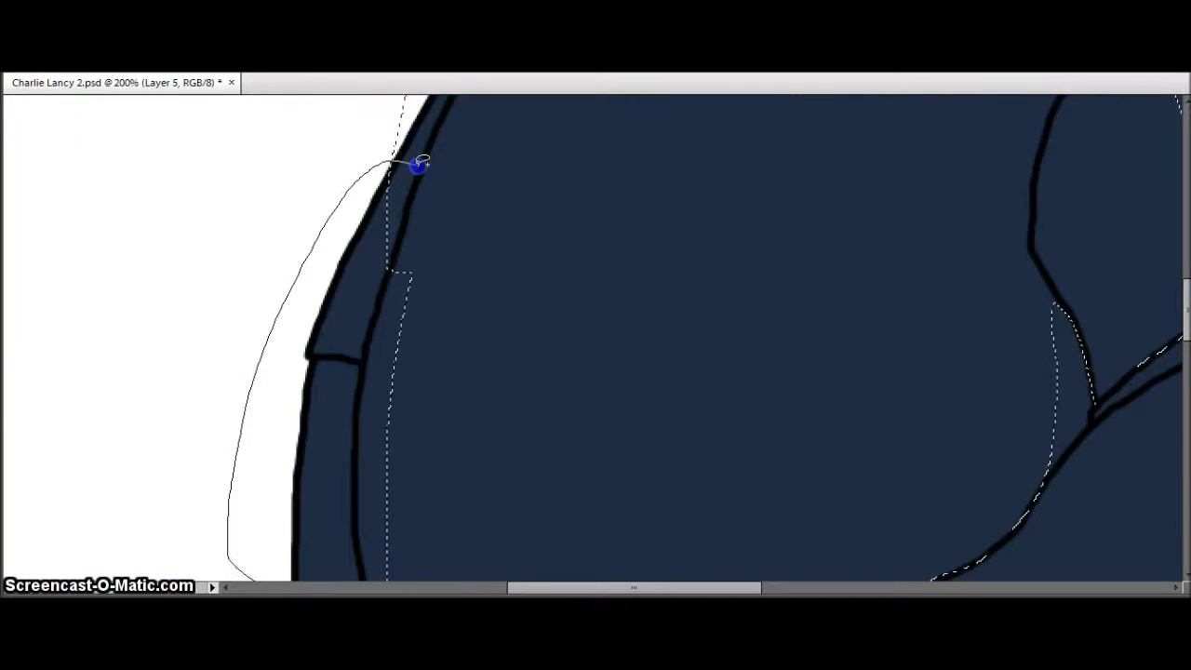
scroll(835, 380, down, 6)
drag(837, 379, 912, 361)
drag(407, 430, 273, 268)
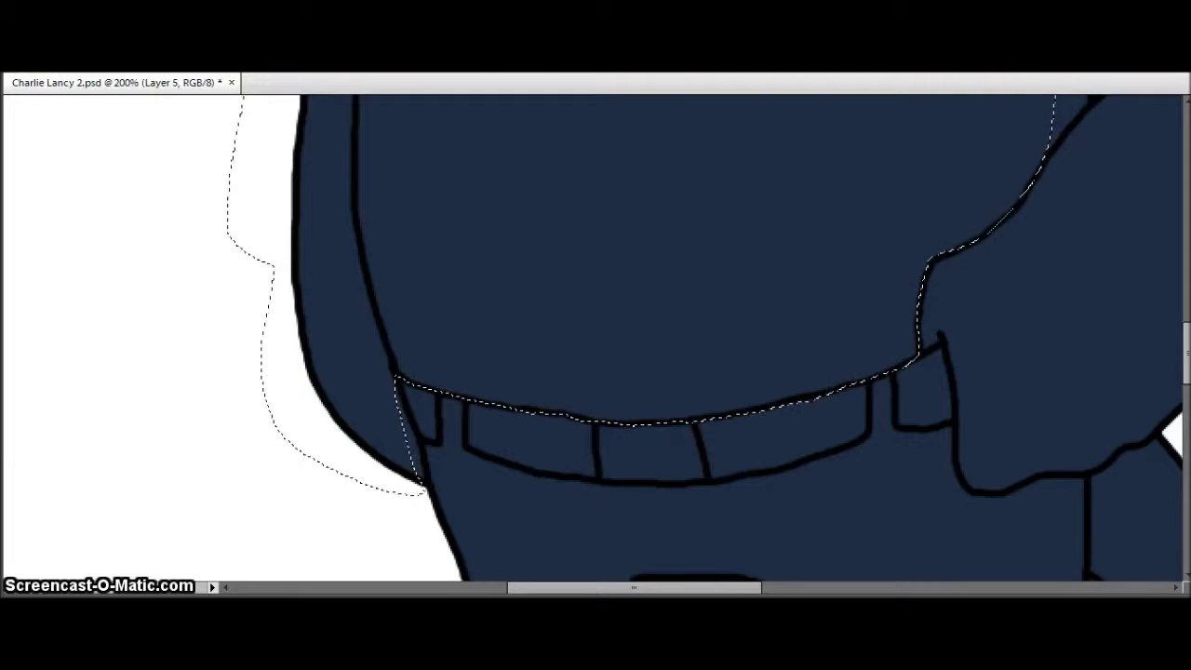
- Add the lit inner area of the right-hand forearm and hand to the selection, leaving a shadow strip along the outer edge
scroll(497, 348, right, 8)
drag(497, 346, 478, 358)
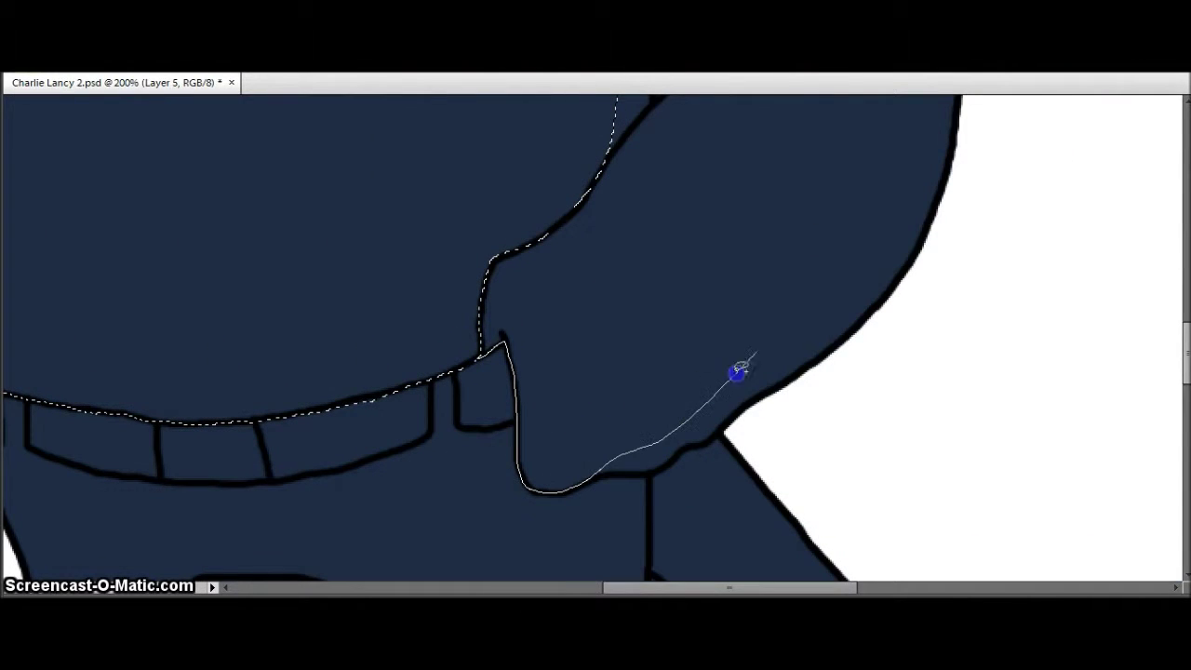
drag(473, 382, 457, 380)
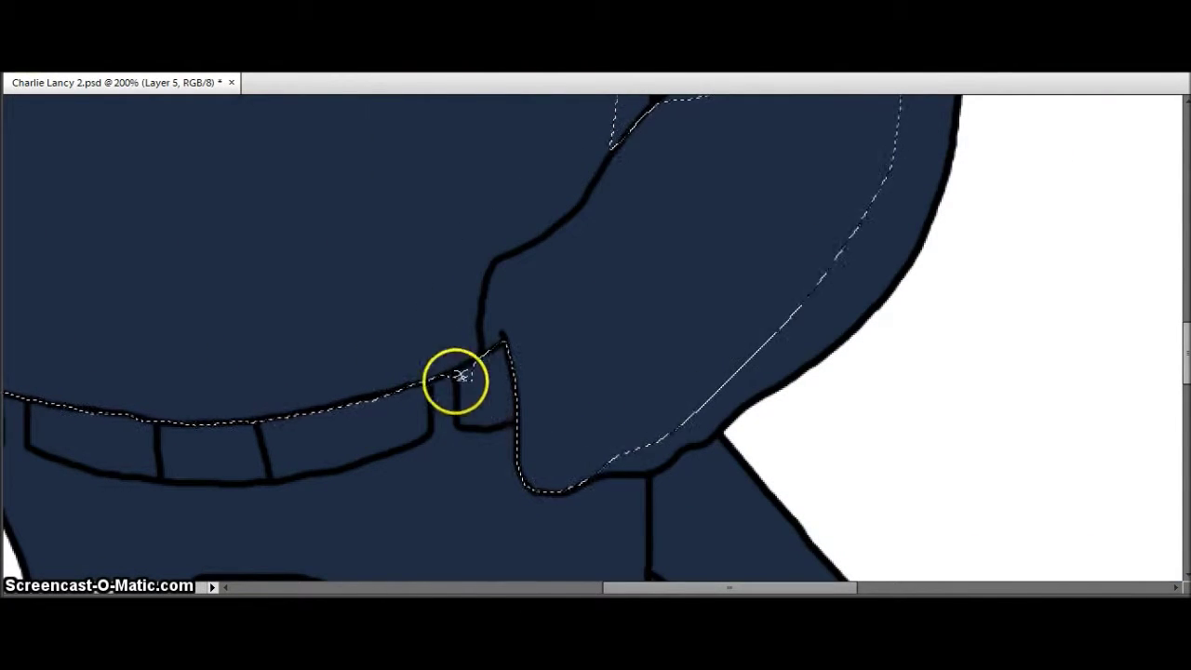
scroll(771, 332, up, 3)
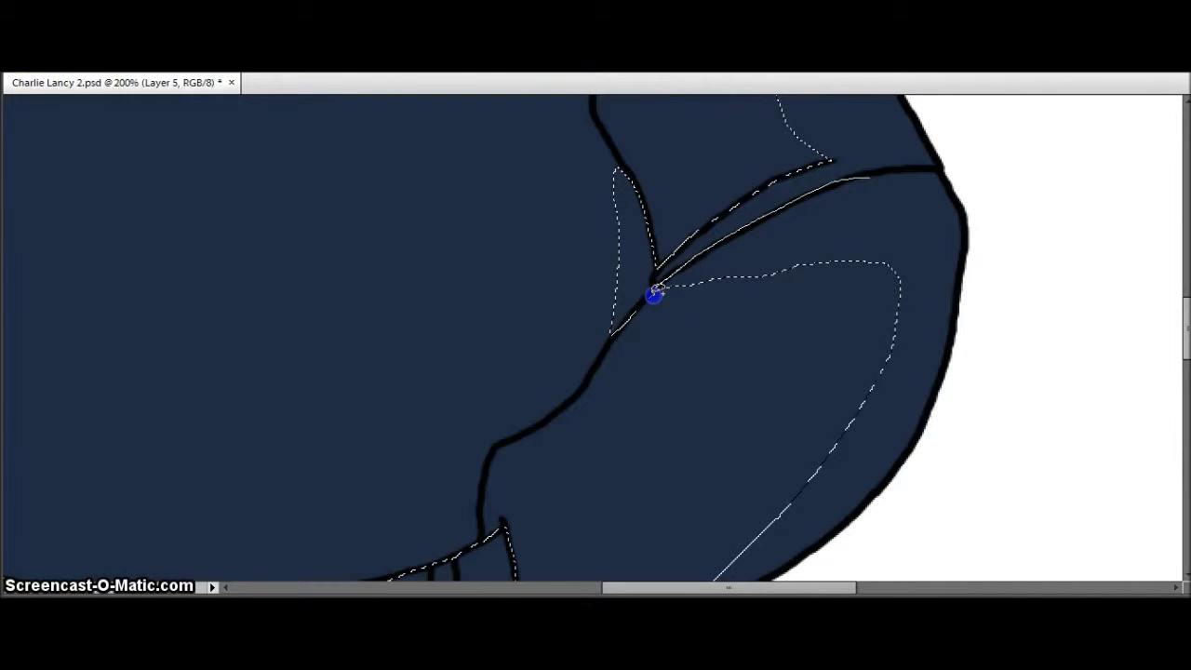
- Add the lit part of the belt, hips and upper trousers to the selection
scroll(614, 475, down, 6)
drag(590, 105, 574, 113)
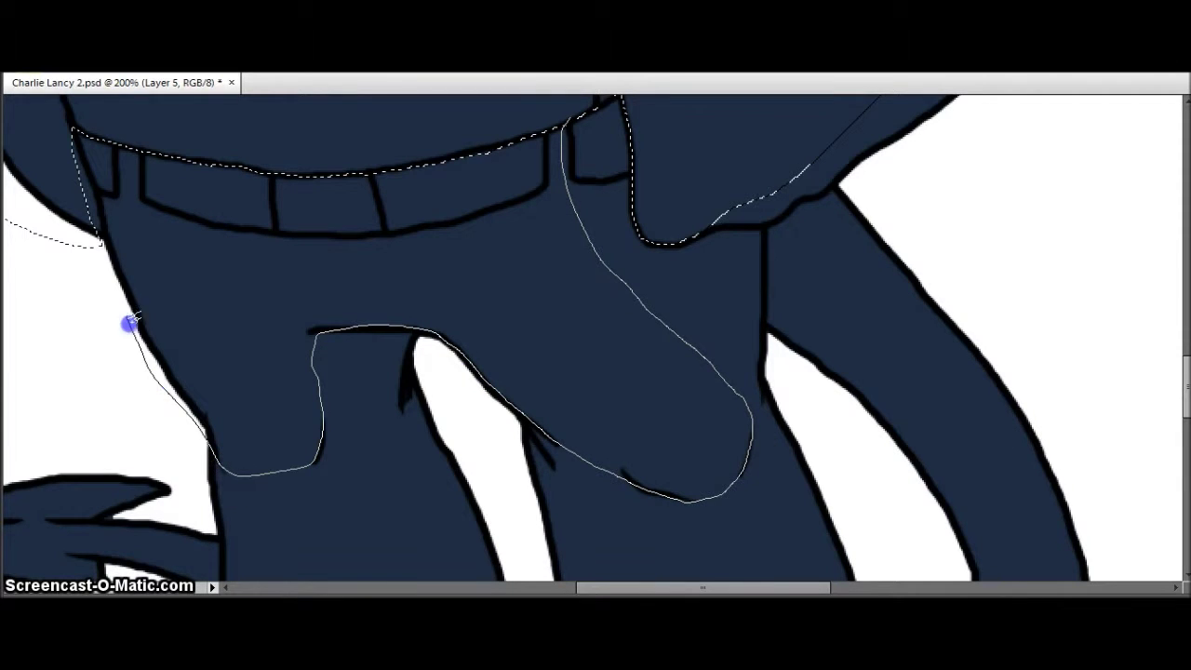
drag(275, 90, 78, 120)
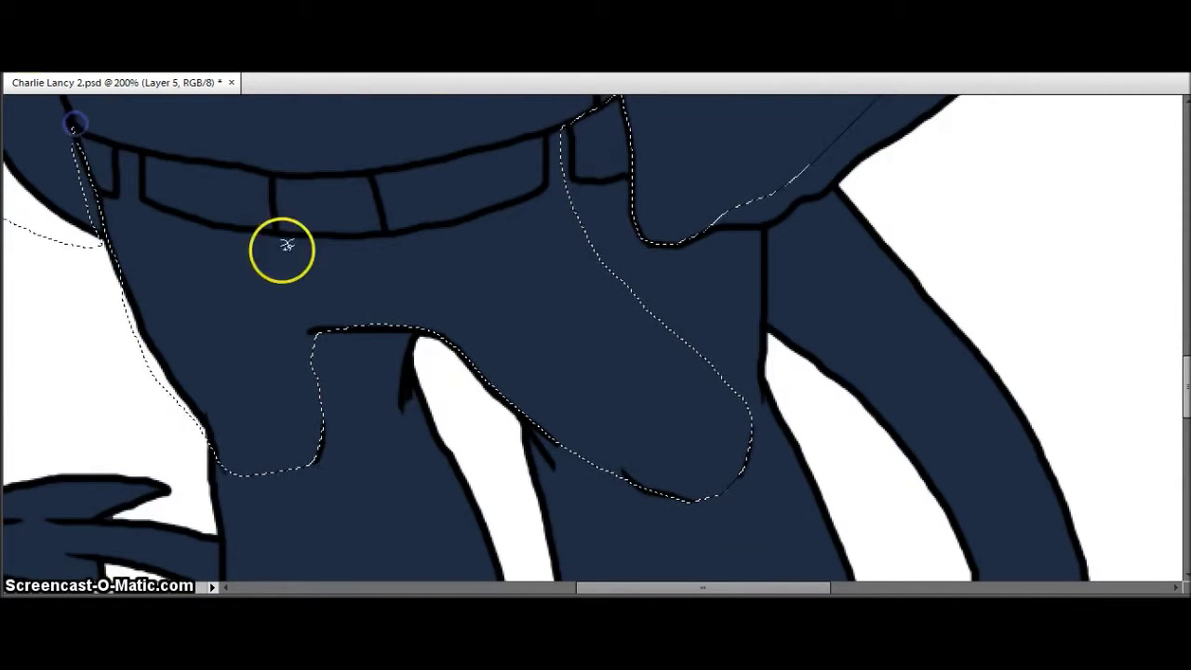
drag(559, 192, 556, 196)
- Lasso the lit sides of both lower trouser legs and shoes into the selection
scroll(556, 196, down, 4)
drag(745, 228, 749, 214)
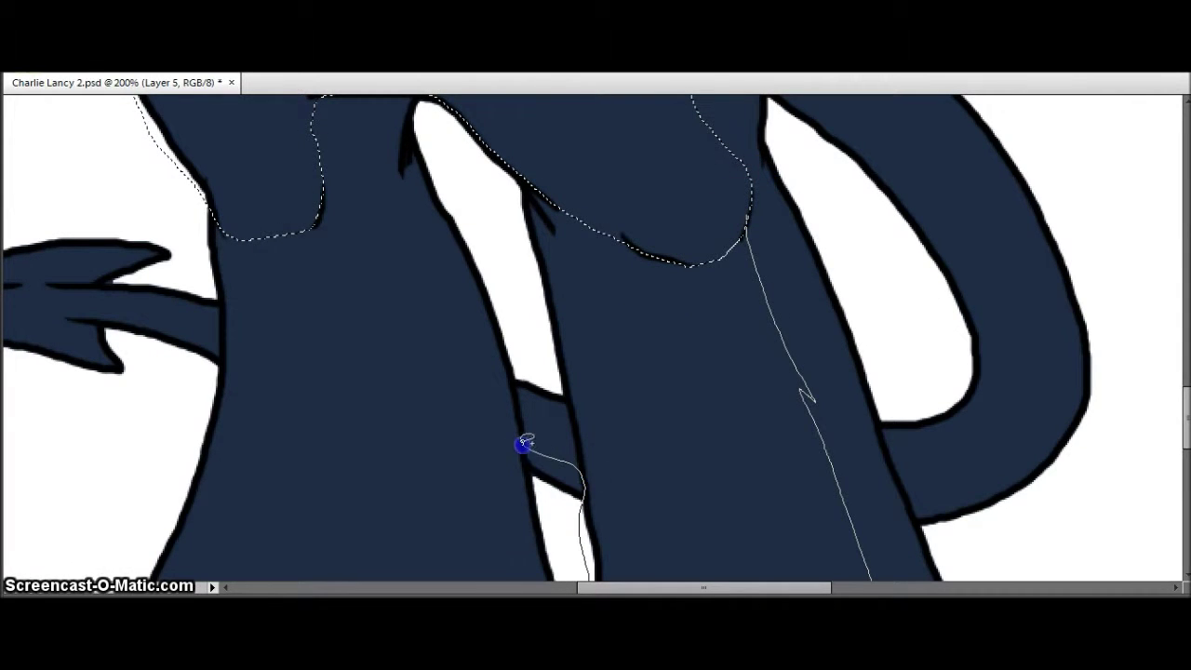
drag(517, 260, 508, 352)
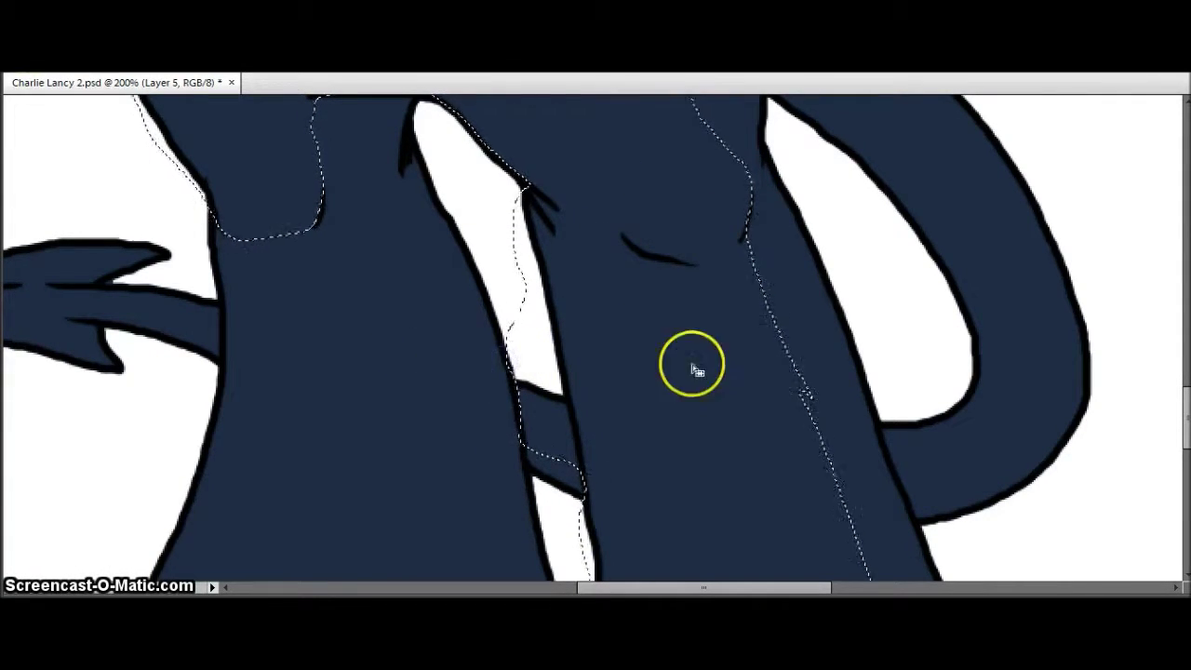
scroll(652, 388, down, 5)
drag(872, 314, 617, 285)
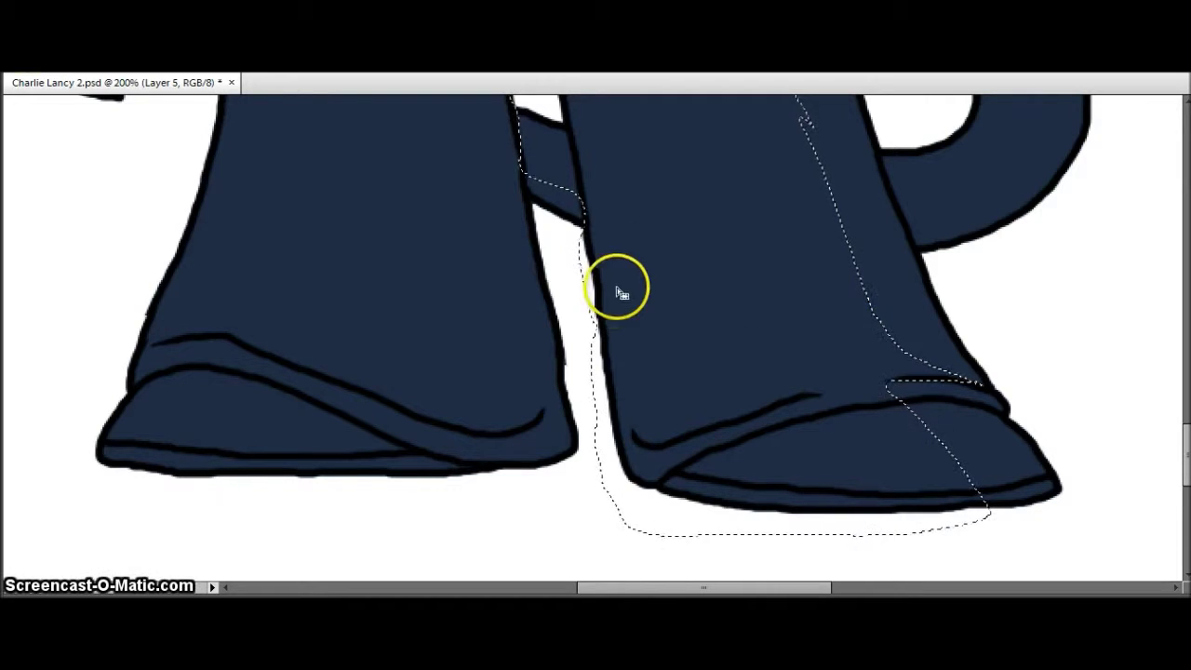
drag(326, 407, 263, 491)
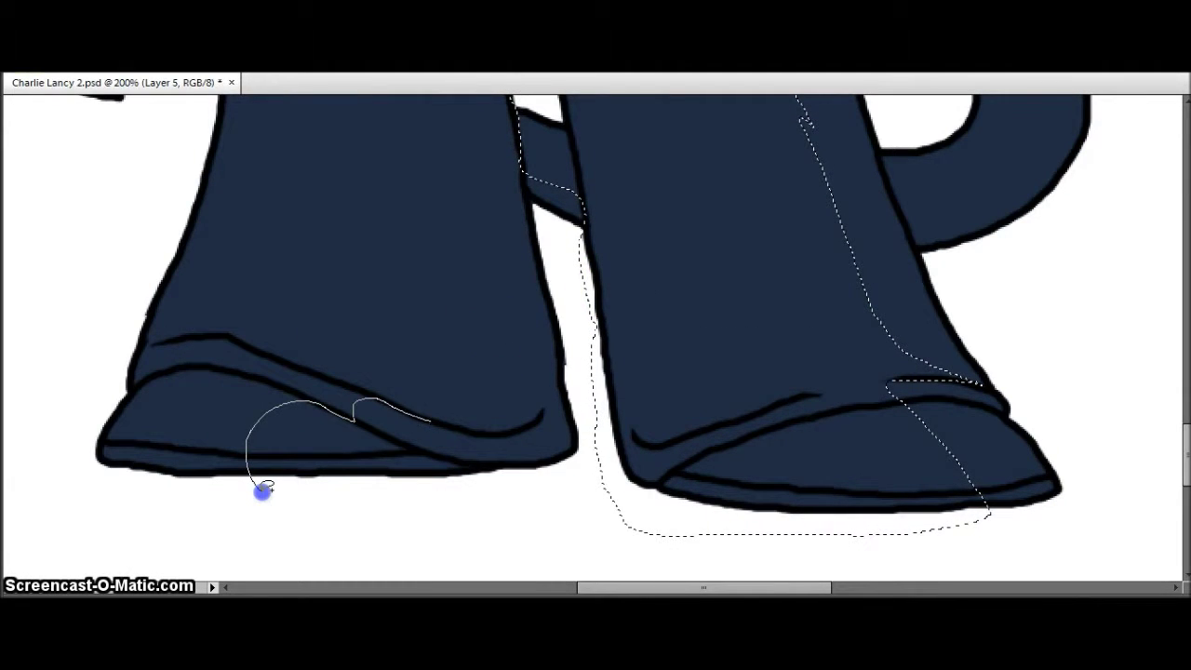
mouse_move(333, 134)
mouse_down()
mouse_move(285, 413)
mouse_move(344, 421)
mouse_up()
- Add the upper half of the tail tip and the inner side of the tail's curve to the selection
scroll(344, 422, up, 5)
scroll(493, 391, left, 5)
drag(493, 391, 488, 394)
scroll(552, 487, right, 5)
drag(667, 522, 655, 473)
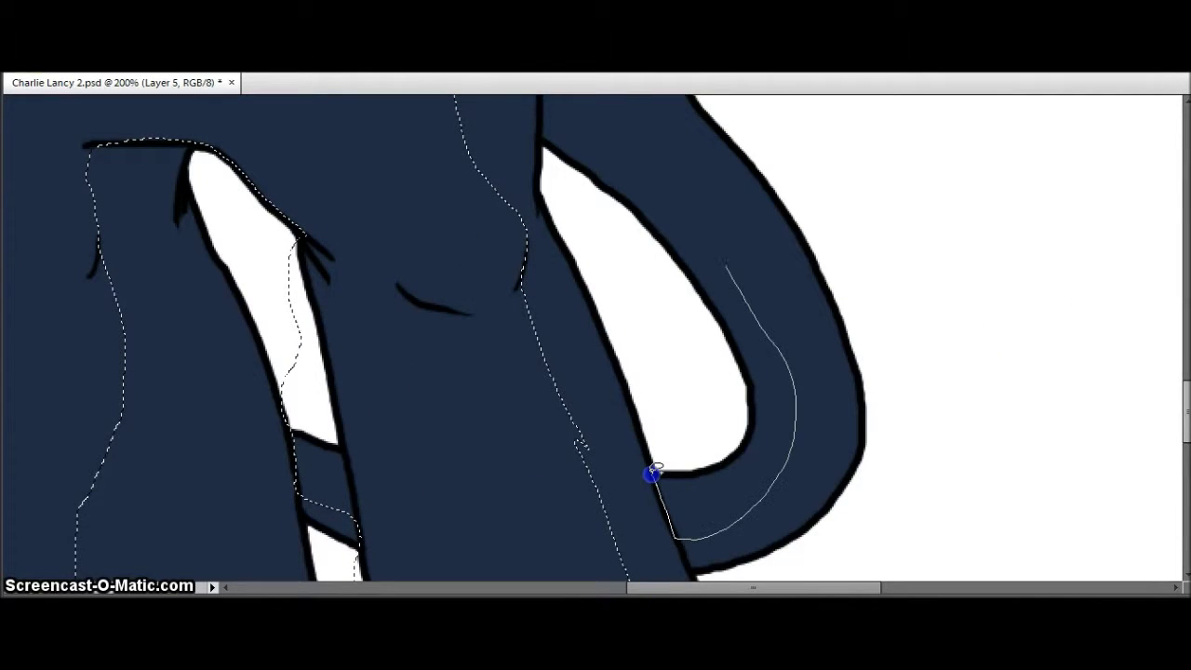
mouse_move(540, 100)
mouse_down()
mouse_move(494, 248)
mouse_move(603, 292)
mouse_up()
- Clear the navy fill from the selected lit areas on Layer 5 and deselect
key(Tab)
key(z)
drag(251, 528, 223, 529)
key(e)
click(400, 307)
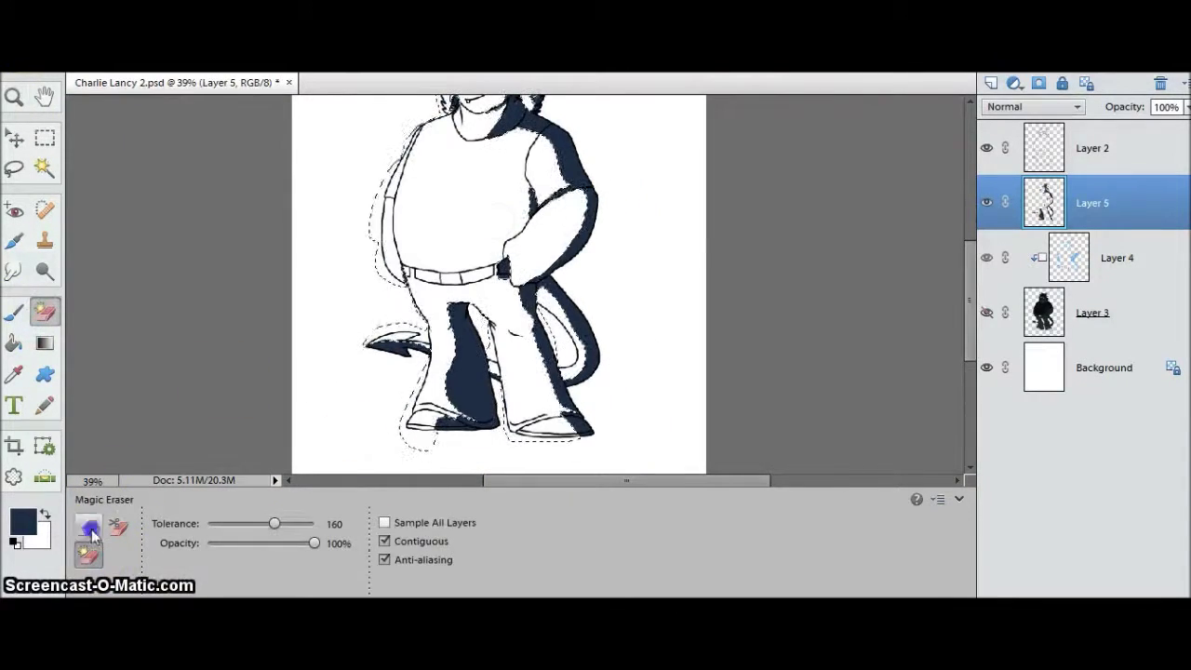
key(l)
- Fill the small gap between the navy shading and the right-hand sleeve line with a 4 px brush on Layer 5
key(z)
click(481, 399)
click(479, 357)
click(345, 287)
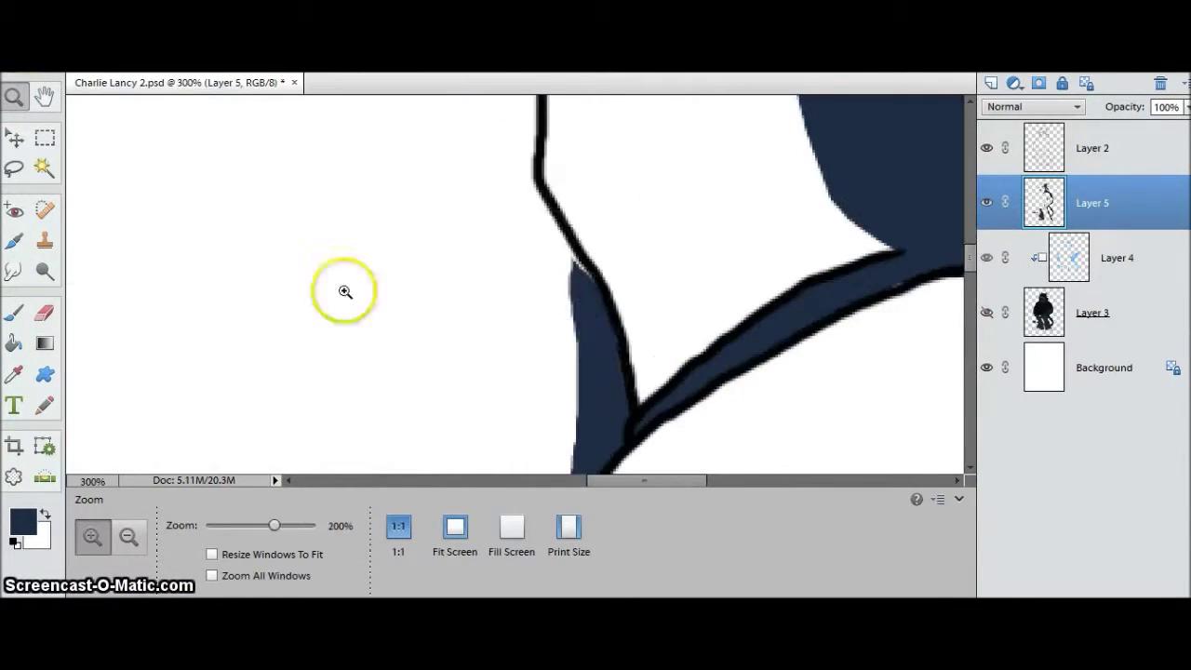
key(b)
click(299, 535)
click(372, 407)
click(574, 257)
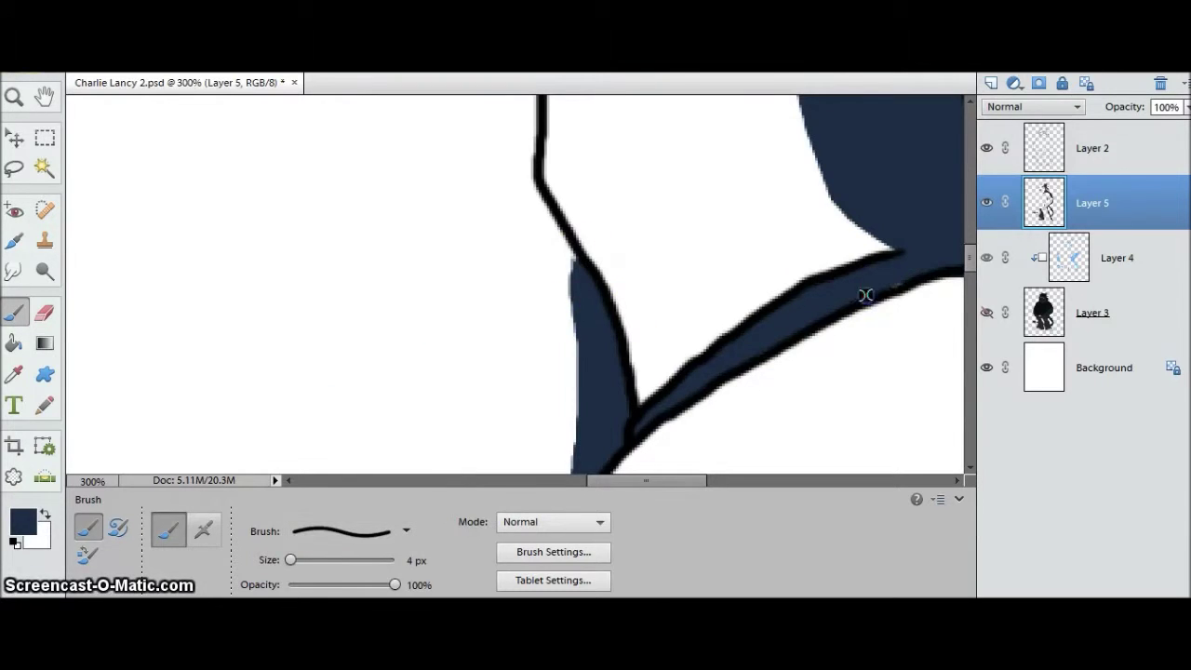
- Clean up stray navy around the hair edges on Layer 5 with a 6 px eraser
key(Tab)
key(Tab)
key(e)
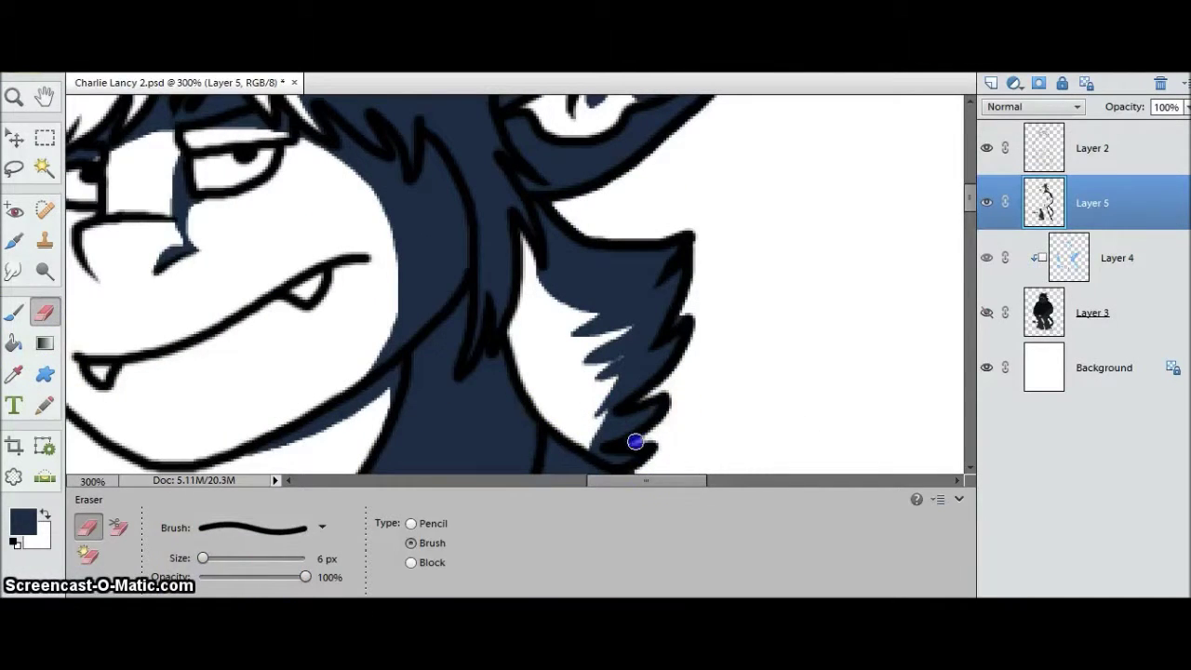
key(Tab)
scroll(569, 385, left, 5)
scroll(556, 307, up, 5)
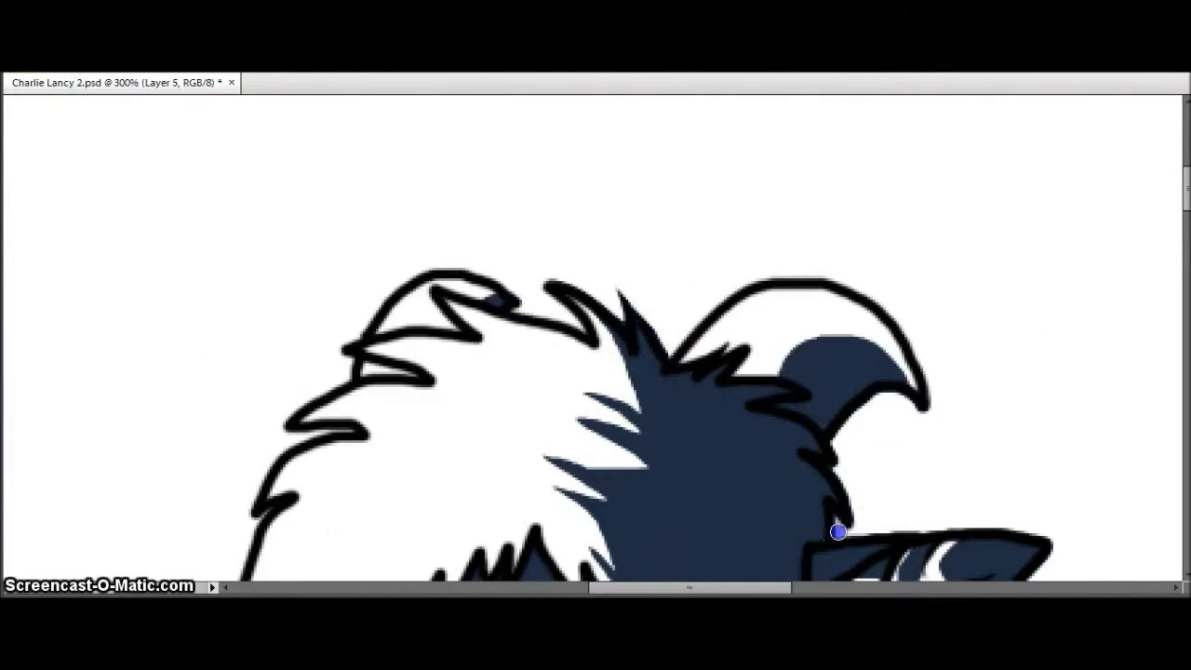
- Try Multiply blending on Layer 5's shading over the base colours and lower the layer's opacity
key(Tab)
key(z)
drag(263, 525, 245, 525)
click(1031, 107)
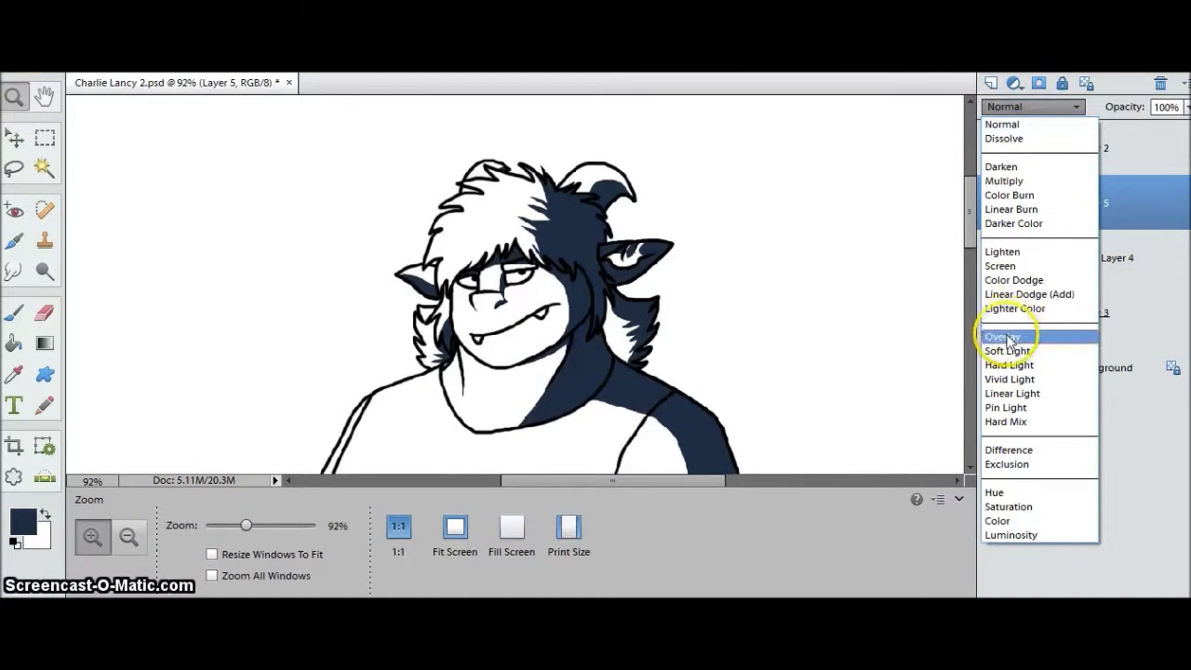
click(1033, 180)
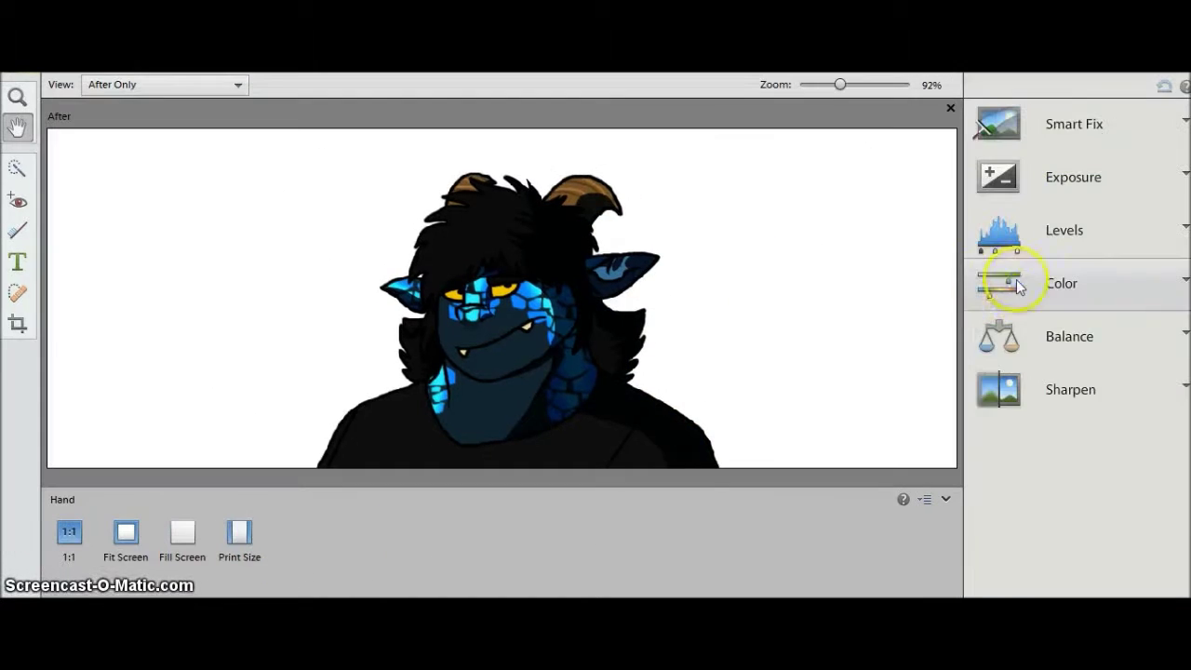
click(1001, 292)
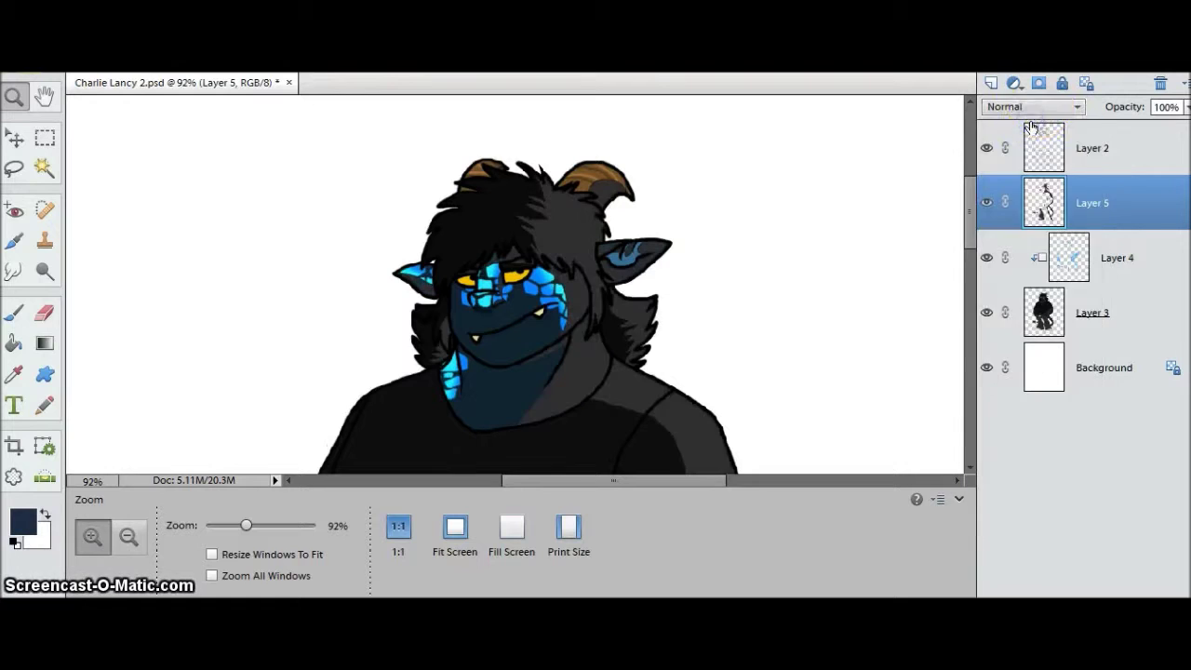
drag(1160, 135, 1146, 127)
- Add a new empty layer directly above the Background layer
click(44, 96)
drag(353, 466, 353, 186)
click(14, 96)
key(ctrl+0)
key(Tab)
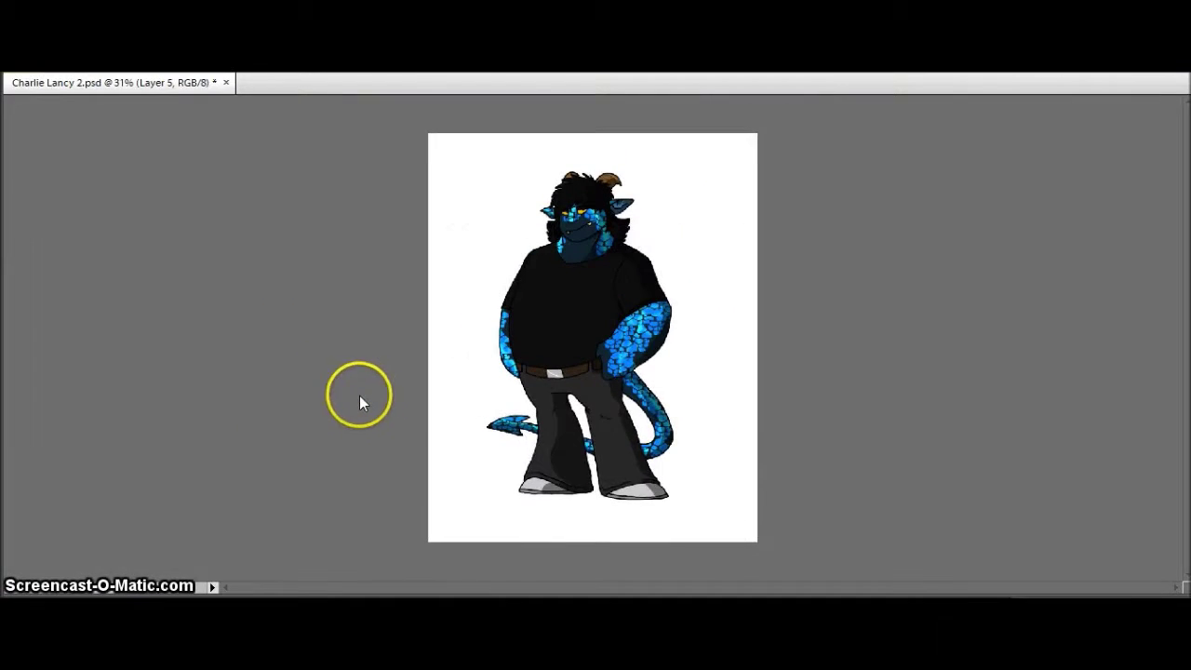
key(Tab)
click(1126, 383)
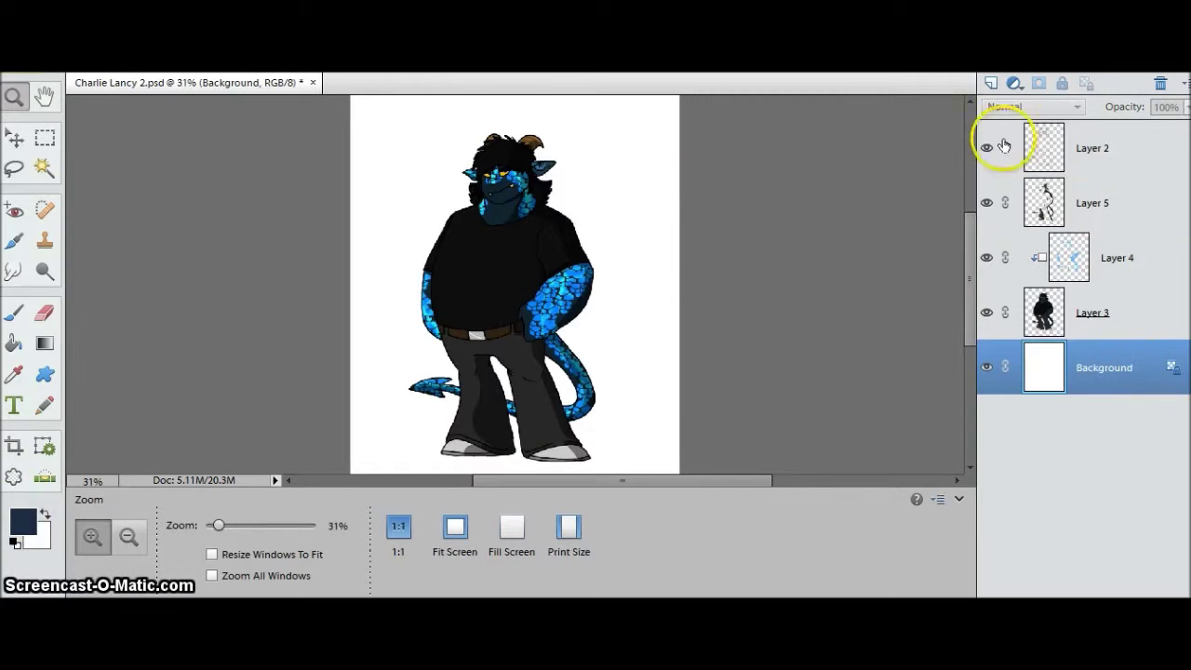
click(989, 85)
- Marquee two tall rectangles behind the figure, one in the page's upper left and one in its lower right
key(m)
key(Tab)
drag(510, 315, 445, 149)
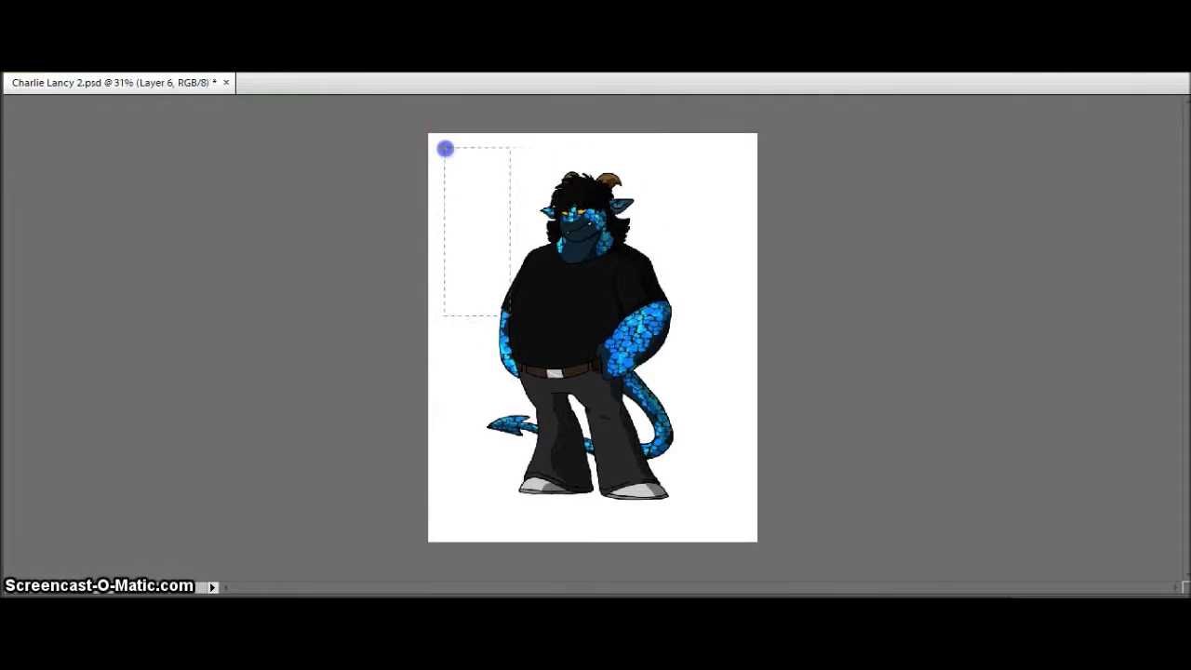
drag(624, 263, 739, 492)
key(Tab)
- Fill the two selected rectangles on Layer 6 with navy 1f2d42 at 100% Paint Bucket opacity
click(23, 521)
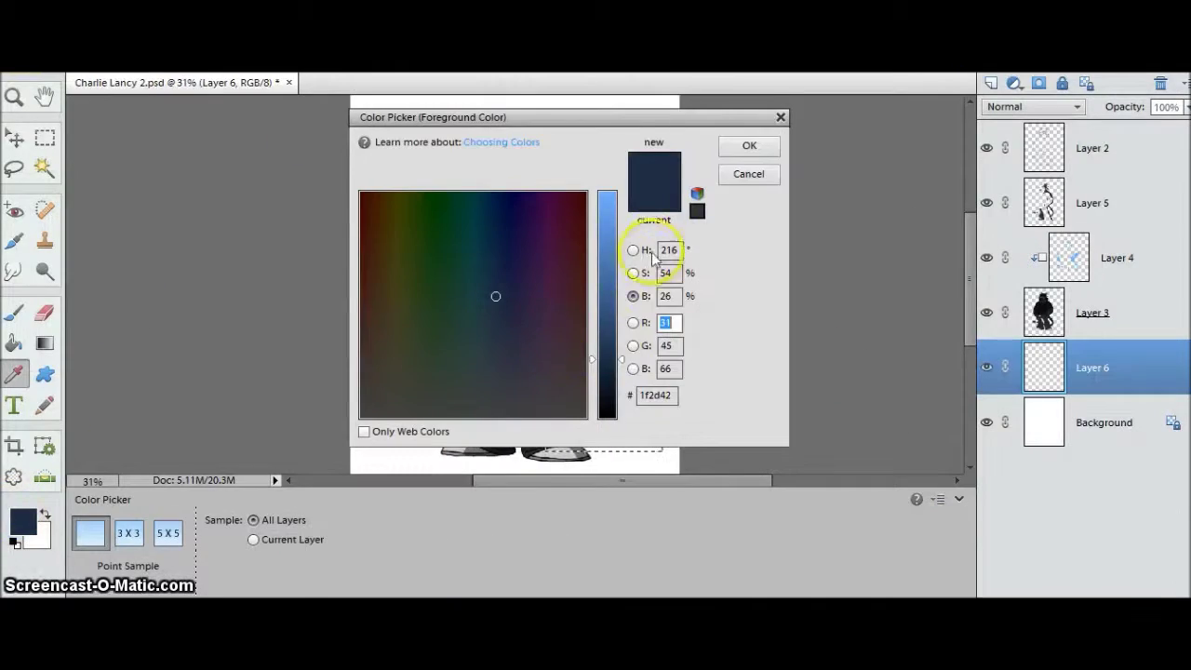
click(750, 147)
click(14, 344)
click(393, 213)
key(ctrl+z)
drag(266, 524, 326, 524)
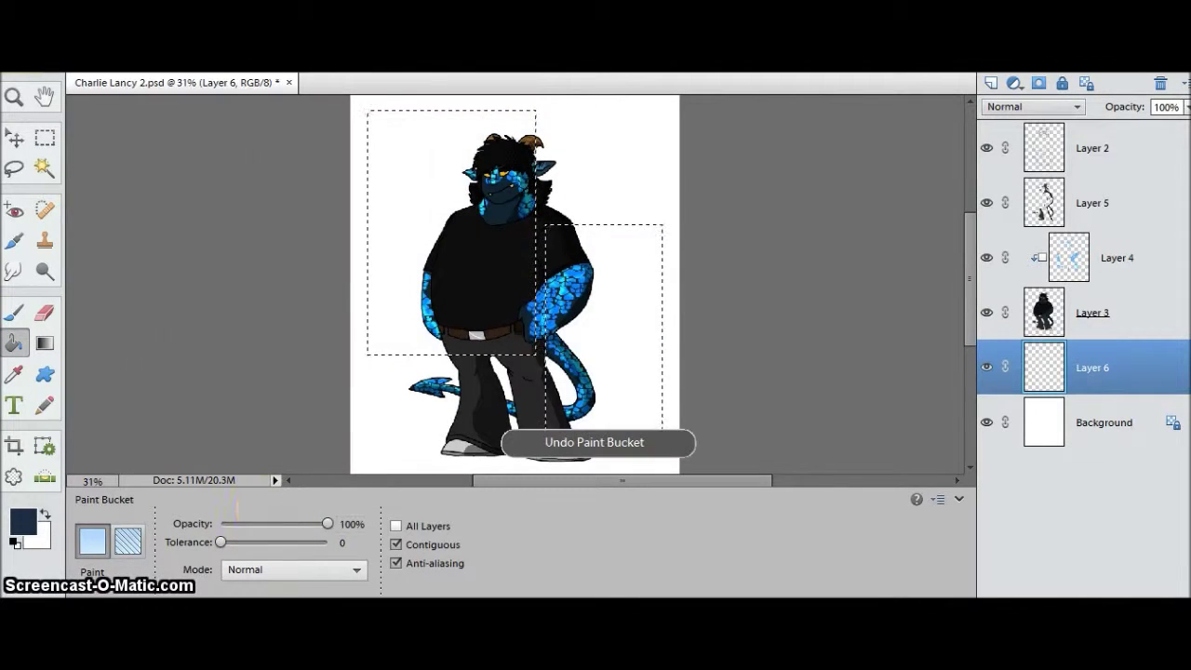
click(437, 232)
- Deselect the rectangles and lower Layer 6's opacity to 34%
key(l)
key(ctrl+d)
click(1187, 107)
drag(1180, 127, 1126, 127)
- Choose a bright blue as the foreground colour
key(i)
click(23, 521)
click(601, 196)
click(493, 213)
click(750, 146)
- Stamp the horned-face brush in bright blue at 326 px in the page's upper right corner on Layer 6
key(b)
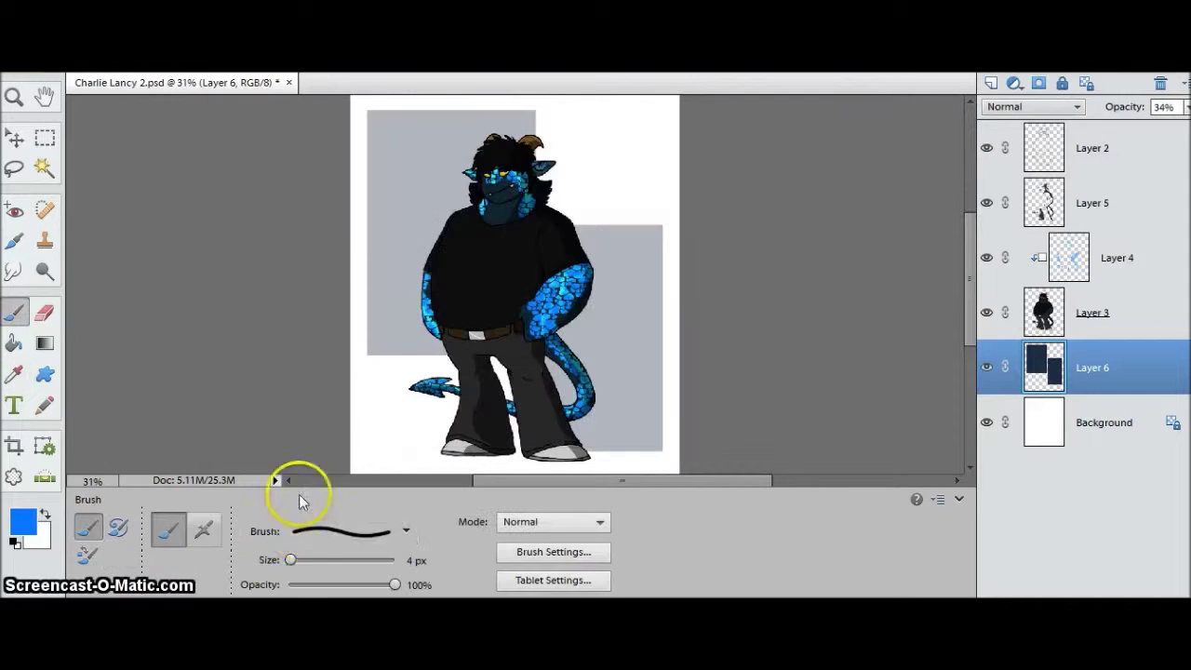
click(406, 530)
scroll(451, 462, down, 2)
click(358, 399)
click(573, 219)
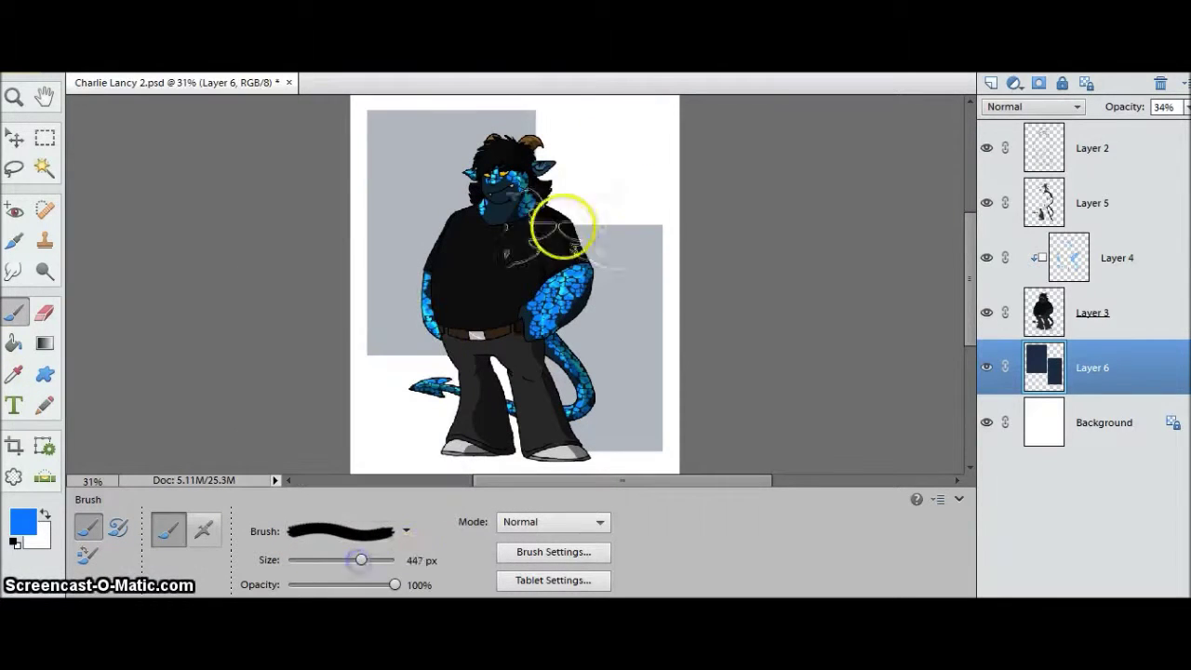
click(611, 156)
- Stamp the horned profile-head brush in black at 207 px in the page's lower left corner and set Layer 6's opacity to 52%
scroll(514, 279, down, 3)
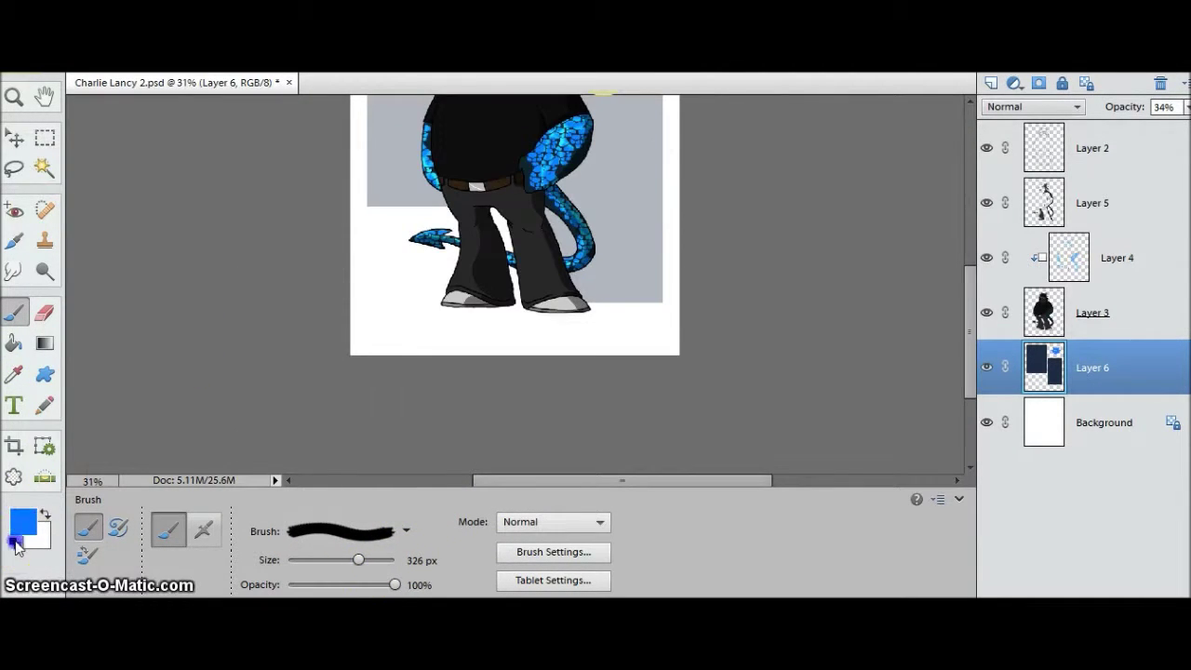
click(15, 542)
click(406, 531)
click(372, 361)
click(462, 249)
click(391, 309)
scroll(391, 309, up, 3)
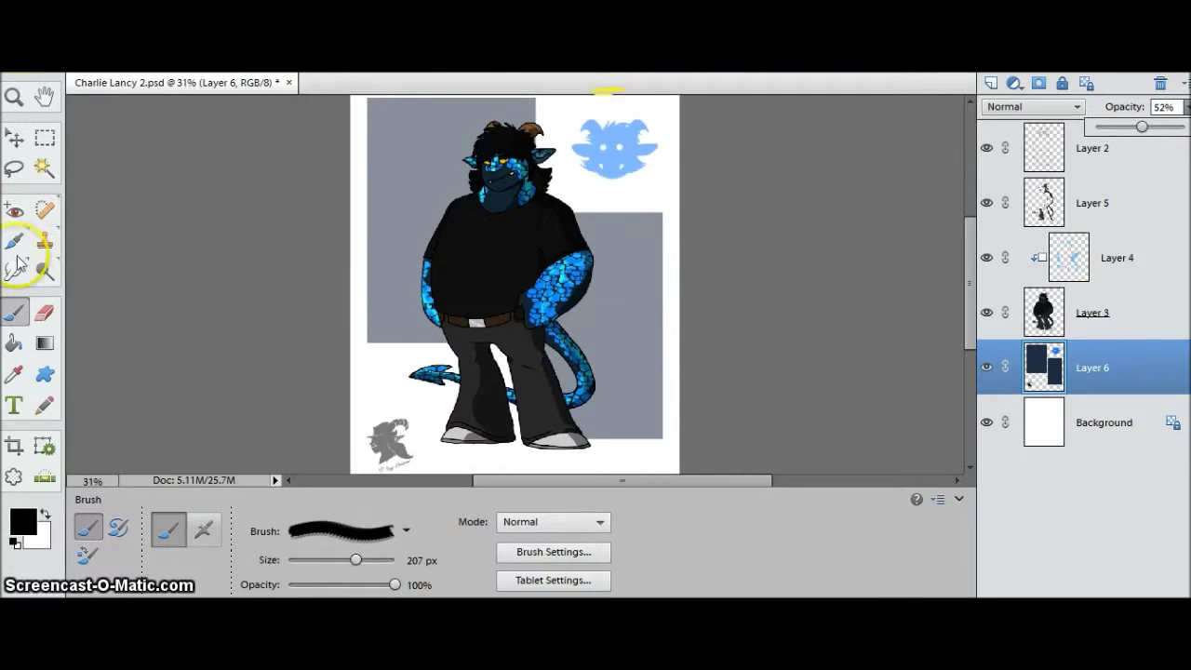
key(Tab)
key(Tab)
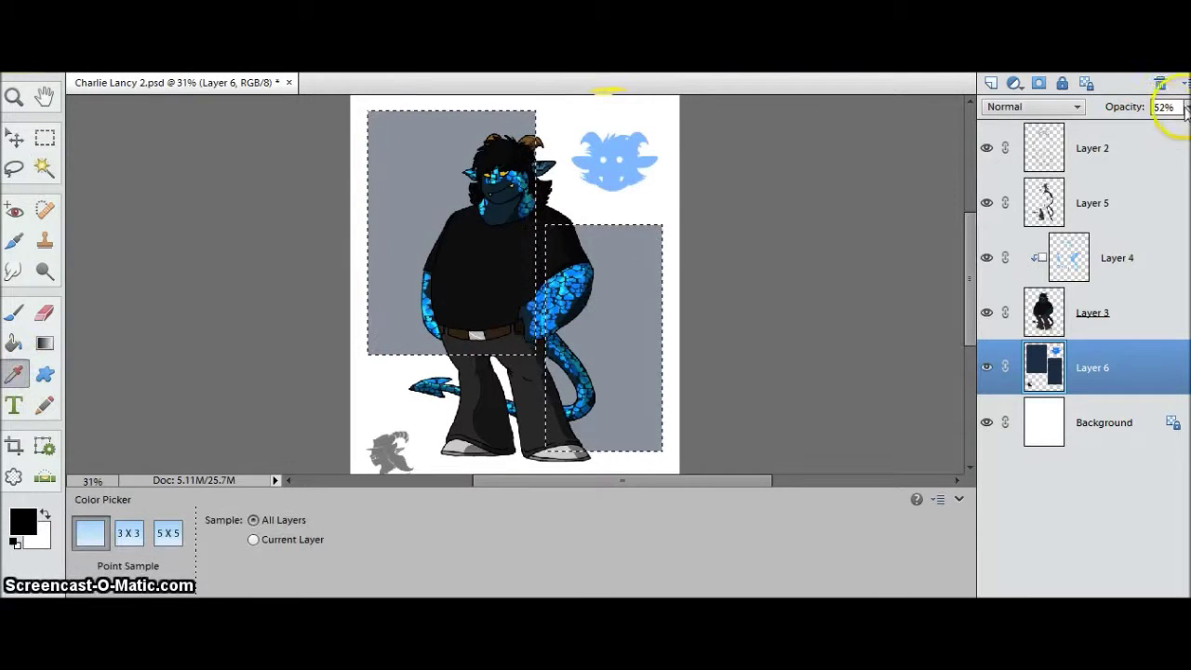
- Set Layer 6's opacity to 100% and sample the rectangles' navy as the foreground colour
text(100)
key(Return)
click(421, 181)
- Lower Layer 6's opacity to 57% and choose a lighter steel blue as the foreground colour
drag(1148, 133, 1121, 127)
click(23, 521)
click(744, 146)
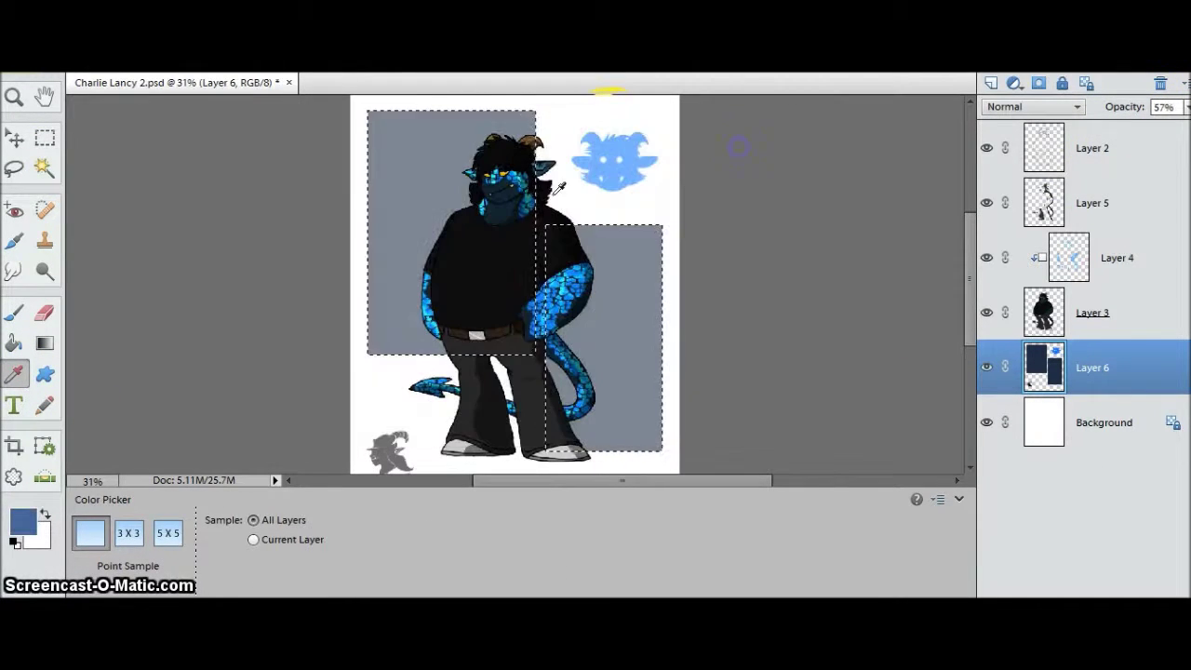
- Shade the selected rectangles with a steel-blue-to-navy gradient, deselect them and set Layer 6's opacity to 69%
click(14, 169)
click(290, 244)
drag(1185, 107, 1104, 168)
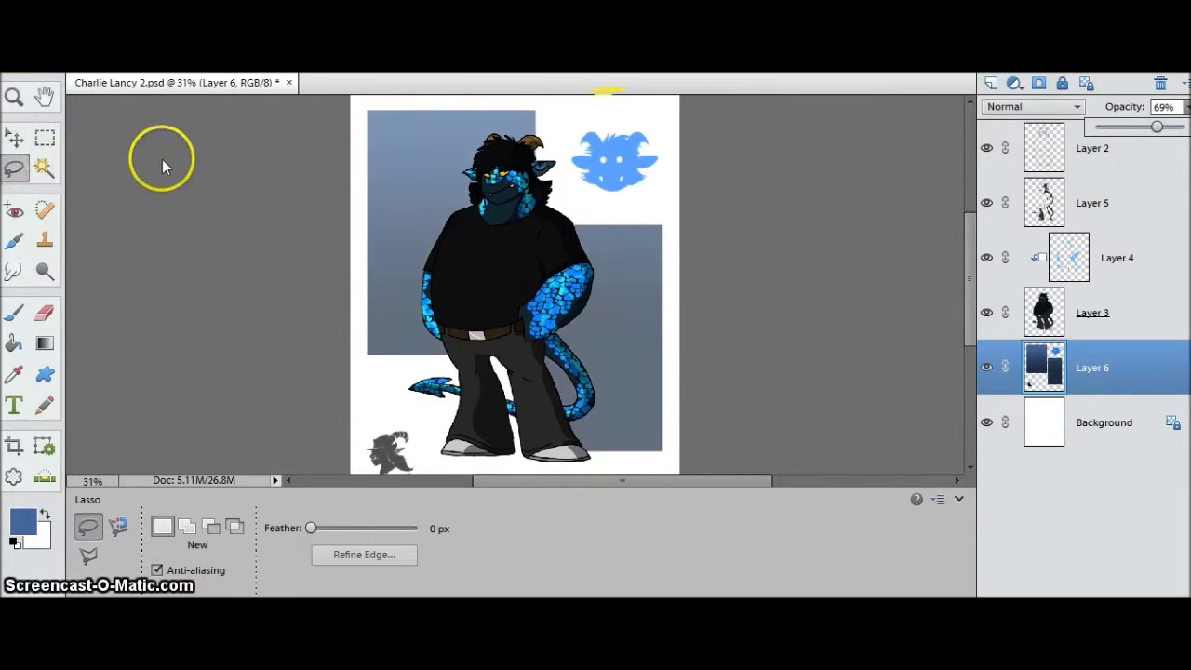